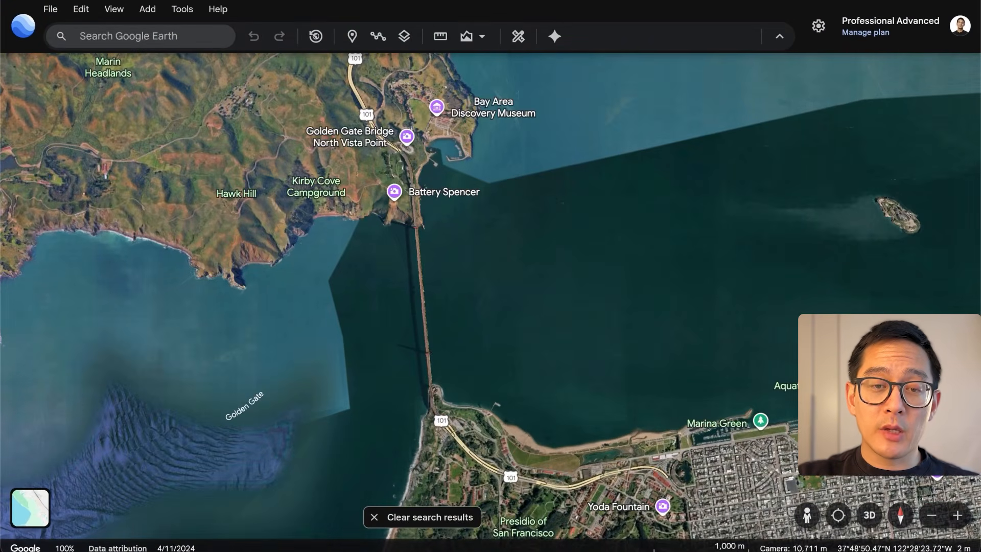
Examine the Golden Gate Bridge in a tilted 3D view at several zoom levels
mouse_move(467, 352)
middle_down()
mouse_move(439, 343)
mouse_move(467, 350)
mouse_move(472, 318)
middle_up()
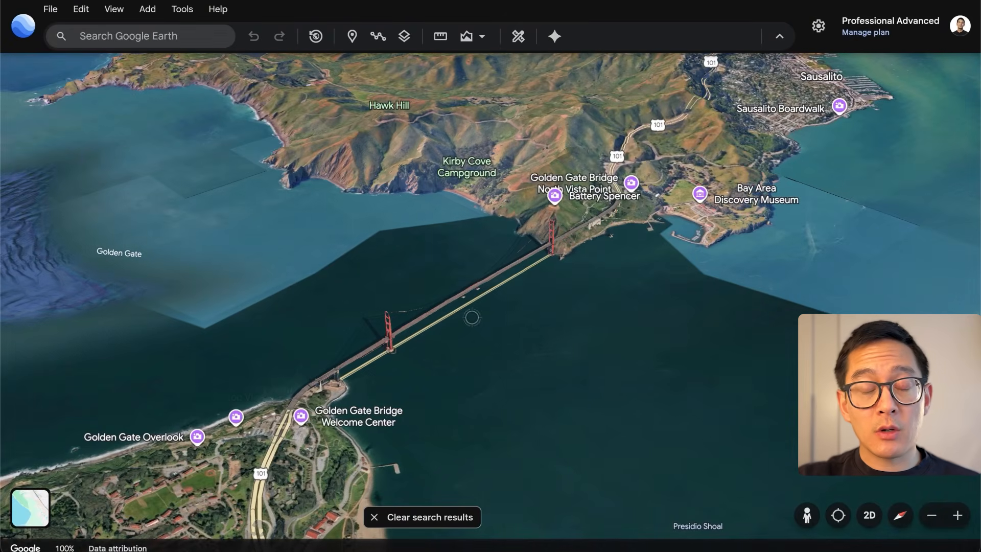
scroll(449, 343, up, 3)
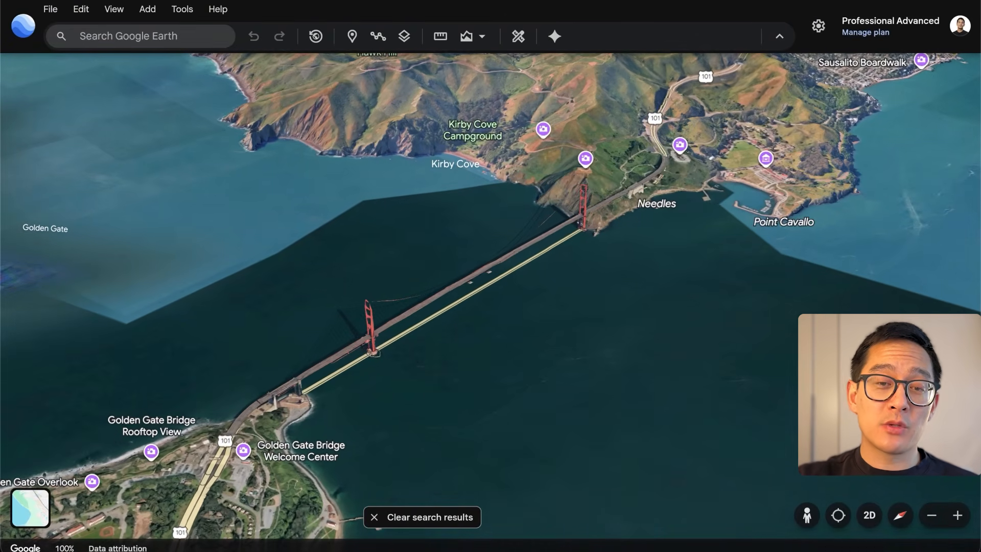
scroll(470, 339, up, 5)
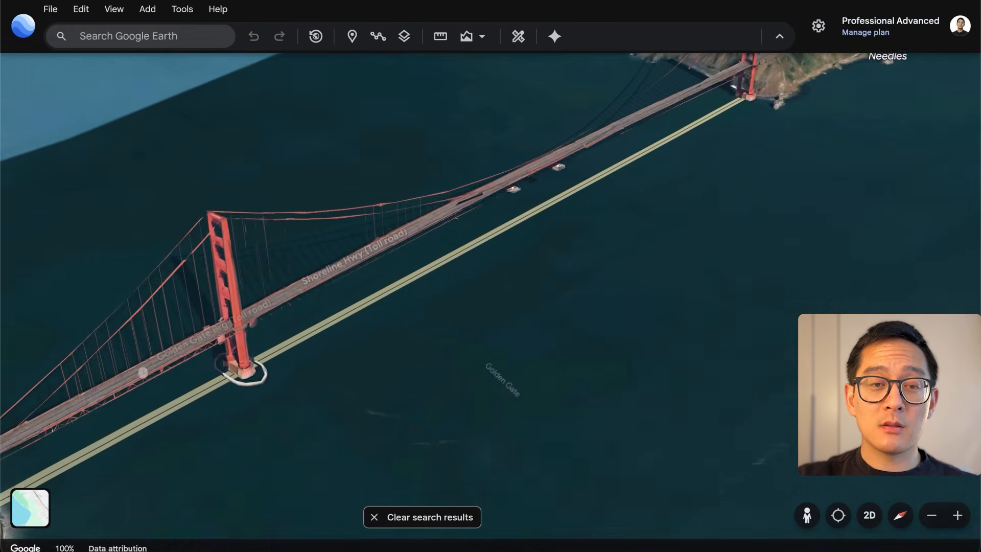
scroll(476, 369, down, 5)
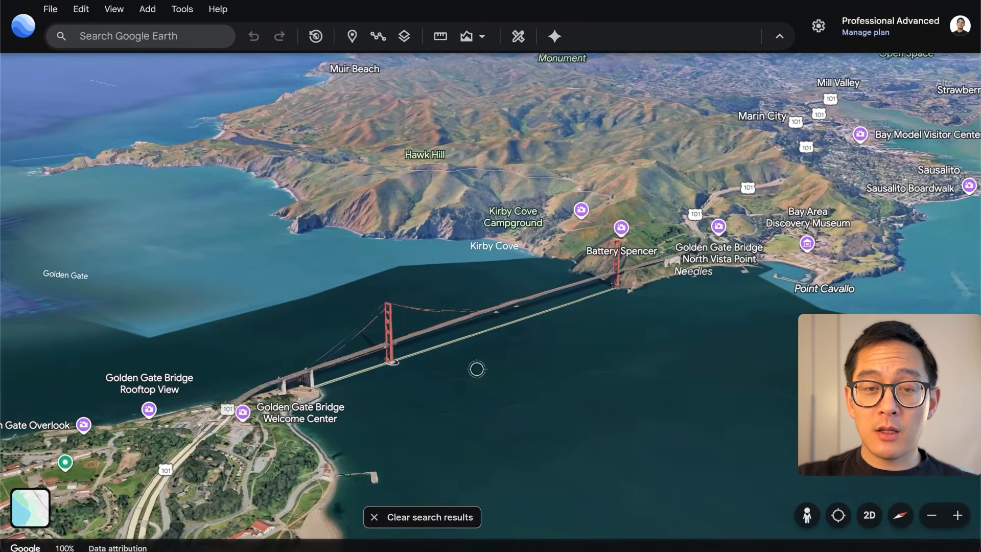
scroll(476, 369, up, 3)
mouse_move(453, 364)
middle_down()
mouse_move(700, 362)
mouse_move(460, 399)
mouse_move(434, 396)
mouse_move(435, 384)
middle_up()
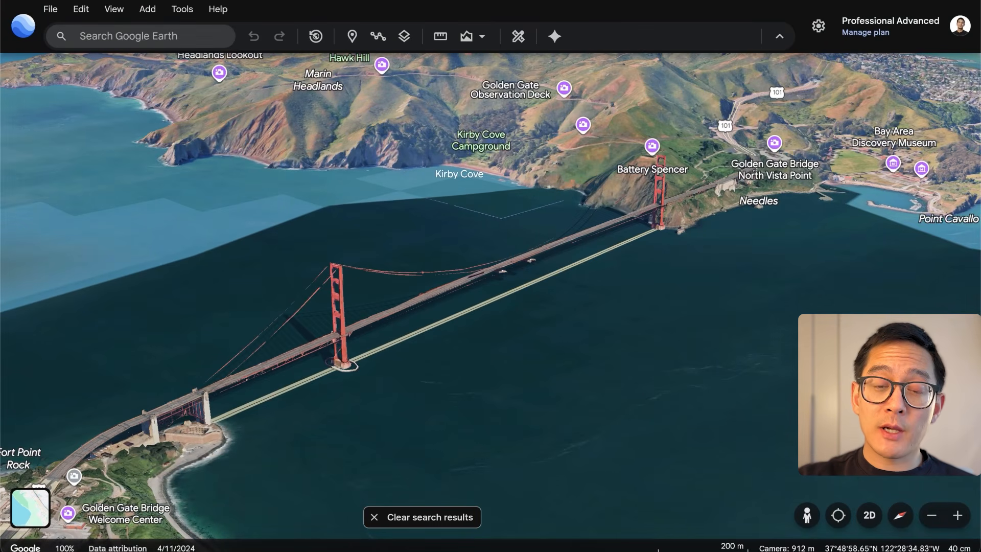
scroll(479, 373, down, 5)
scroll(479, 373, up, 6)
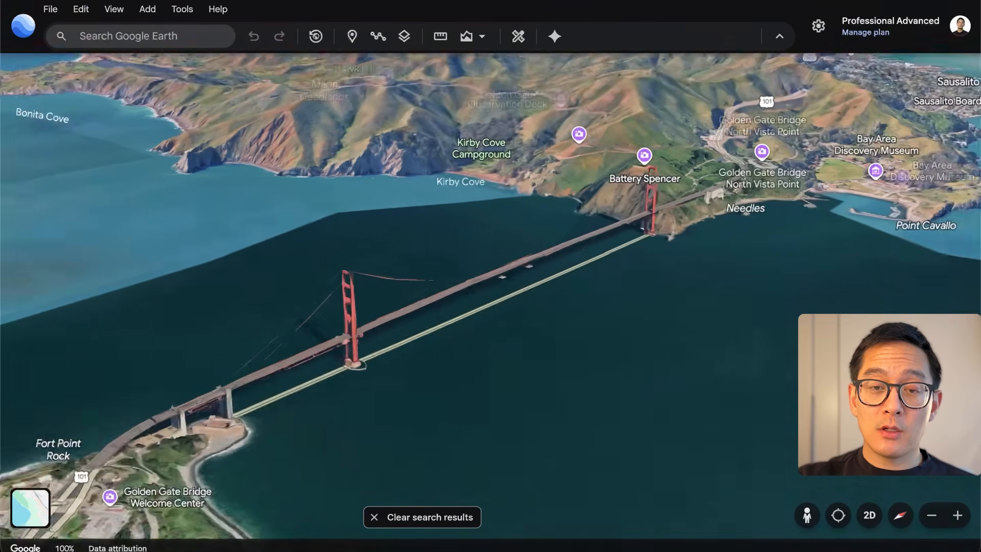
Look at the Golden Gate Bridge from different 3D viewing angles and check the tilt and heading controls
key(Left)
key(Right)
key(Down)
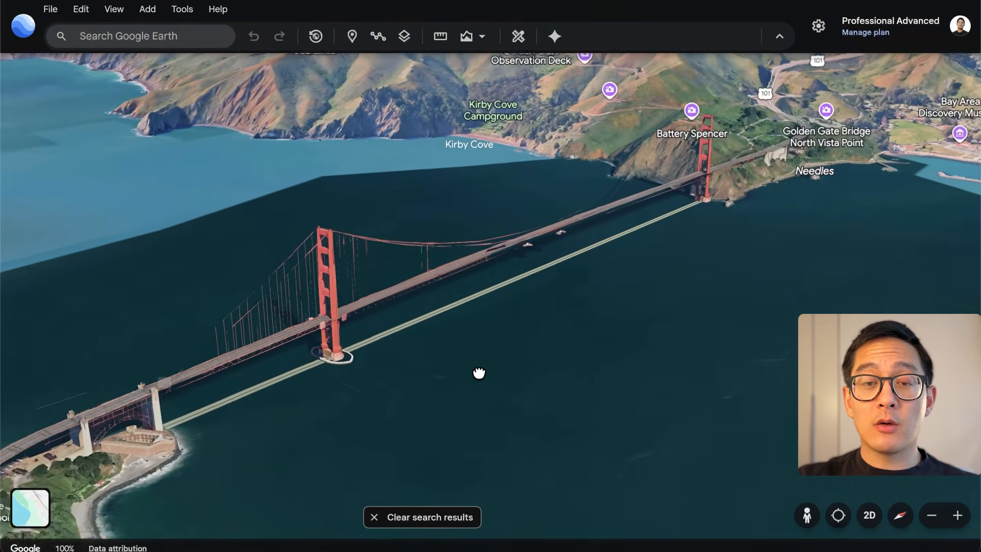
key(Up)
scroll(528, 335, down, 3)
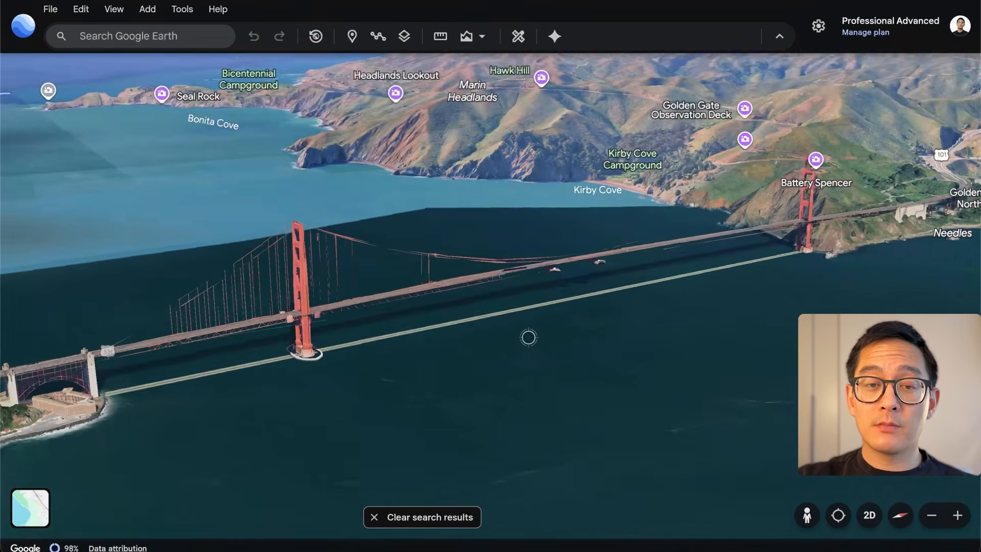
scroll(529, 337, up, 4)
middle_drag(529, 336, 475, 329)
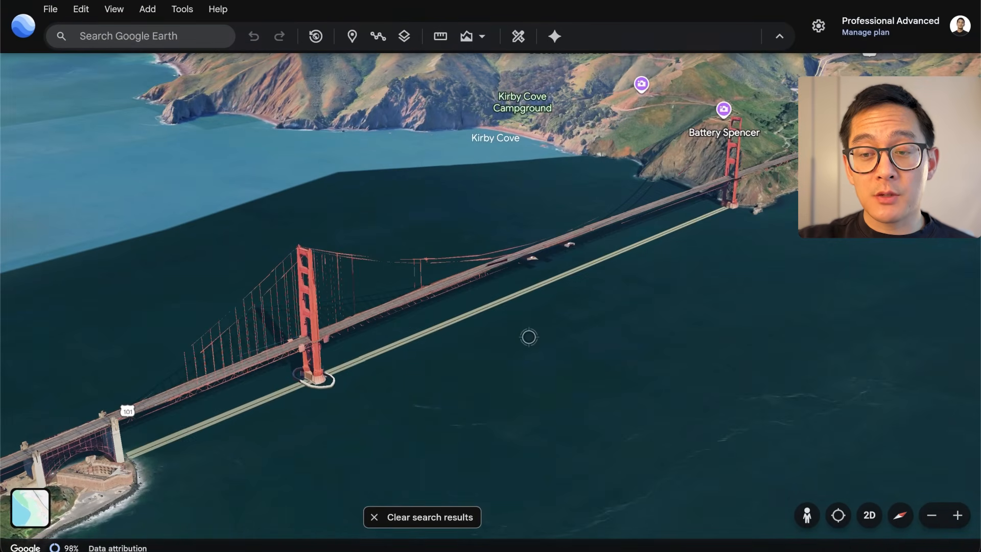
click(901, 516)
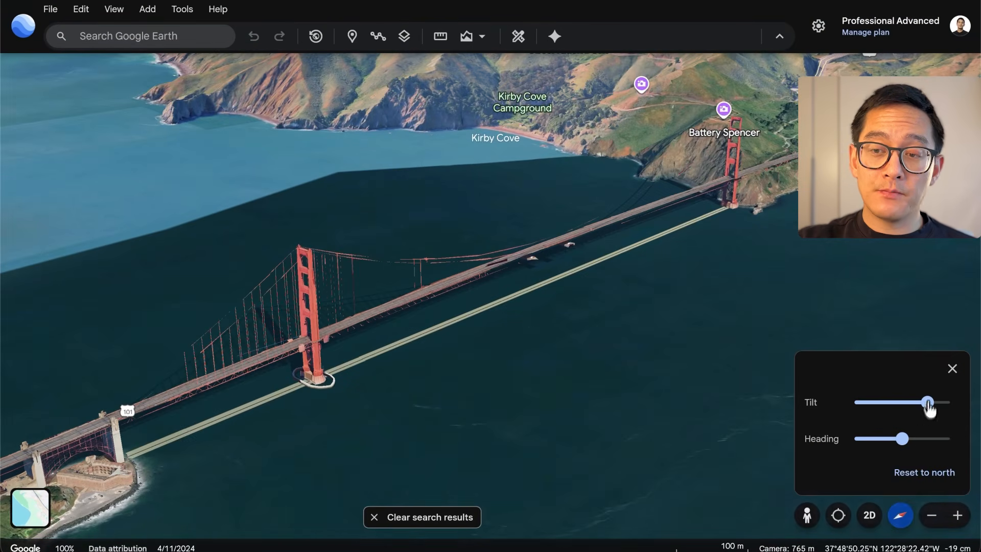
click(953, 368)
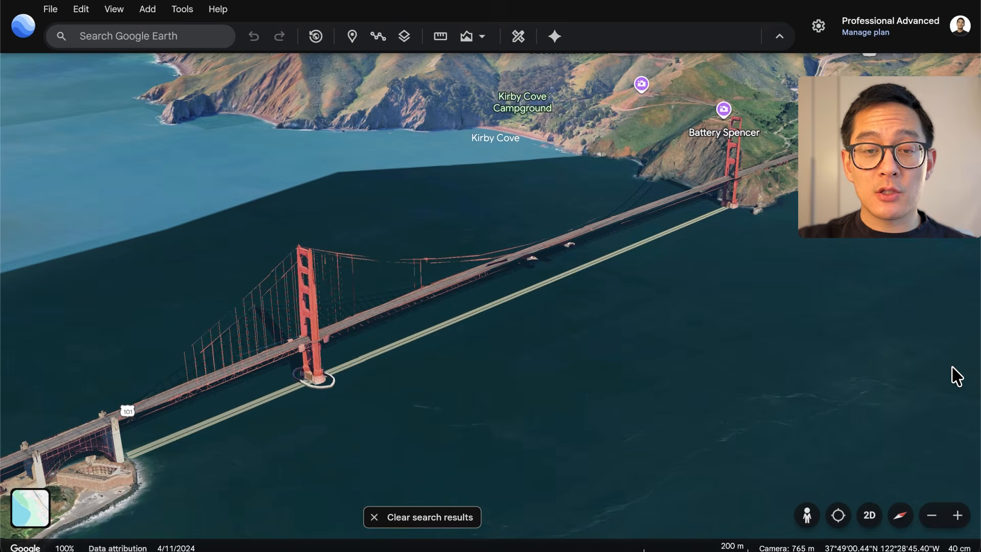
Show historical imagery of northeastern San Francisco and go back to Jul 9, 2002
scroll(952, 369, down, 15)
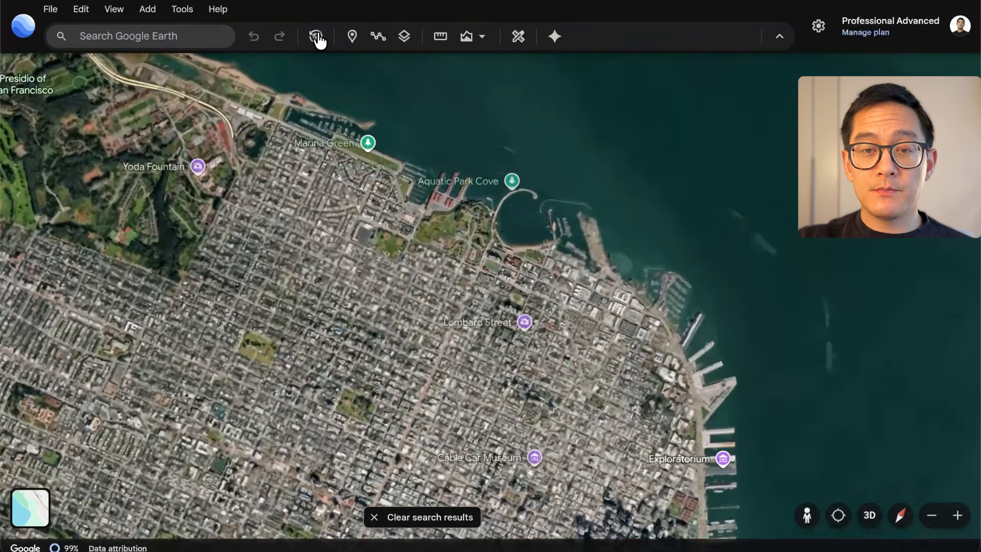
click(317, 36)
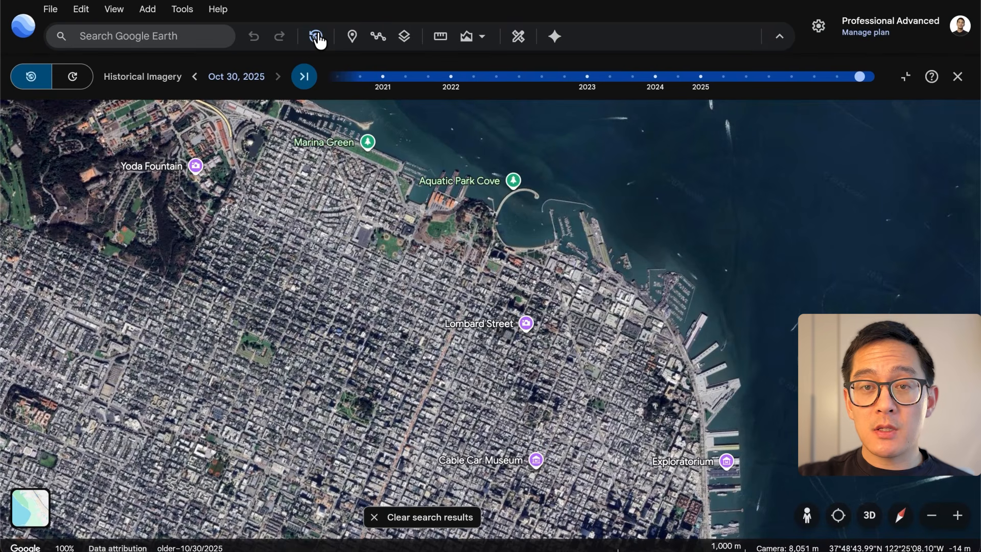
click(589, 76)
click(529, 76)
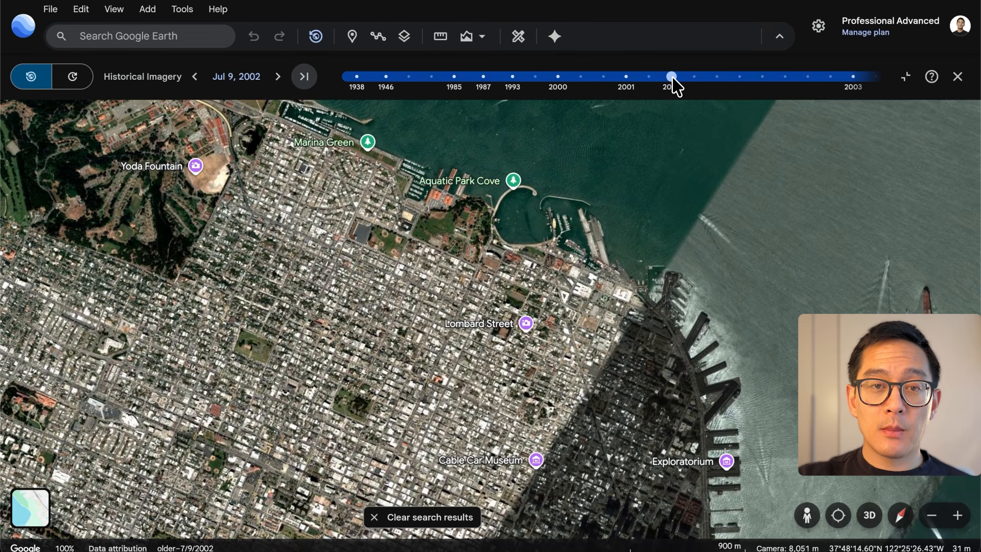
View the Aug 1, 1938 imagery around Market Street up close, and exit historical imagery
click(356, 76)
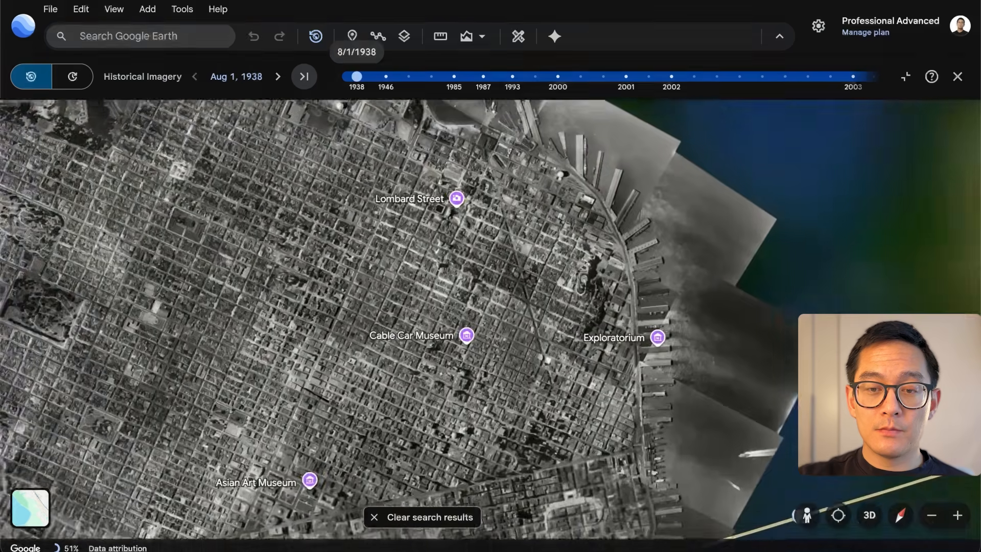
scroll(573, 443, up, 10)
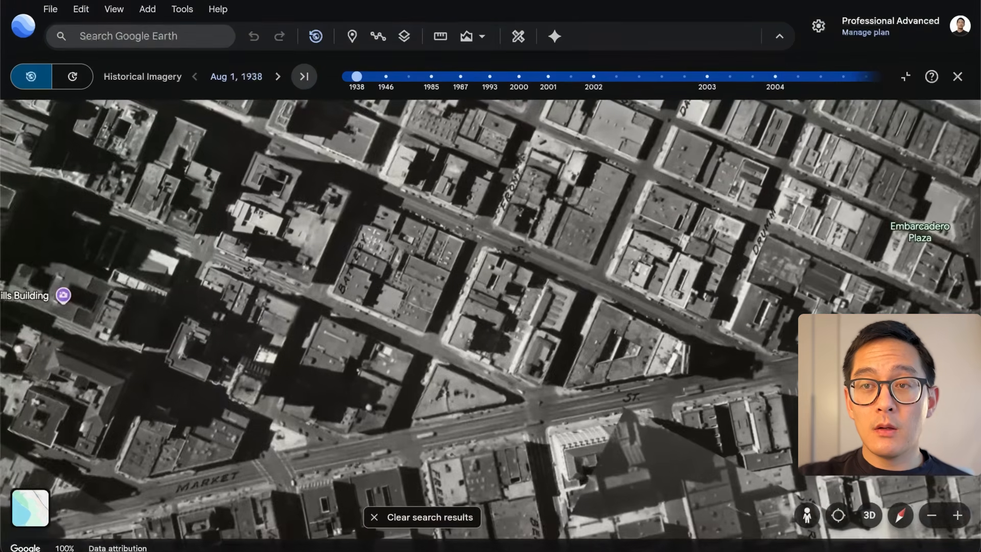
drag(567, 373, 490, 361)
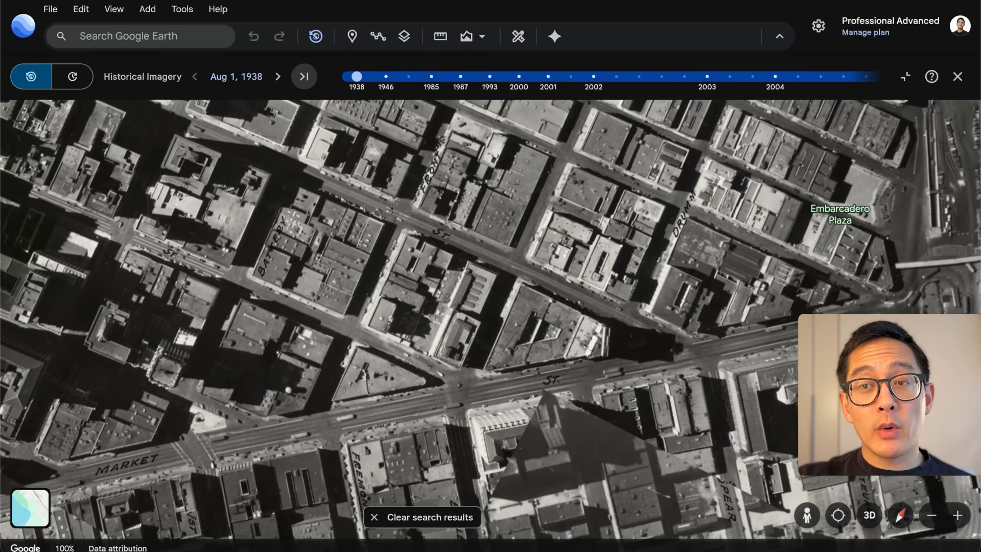
click(958, 79)
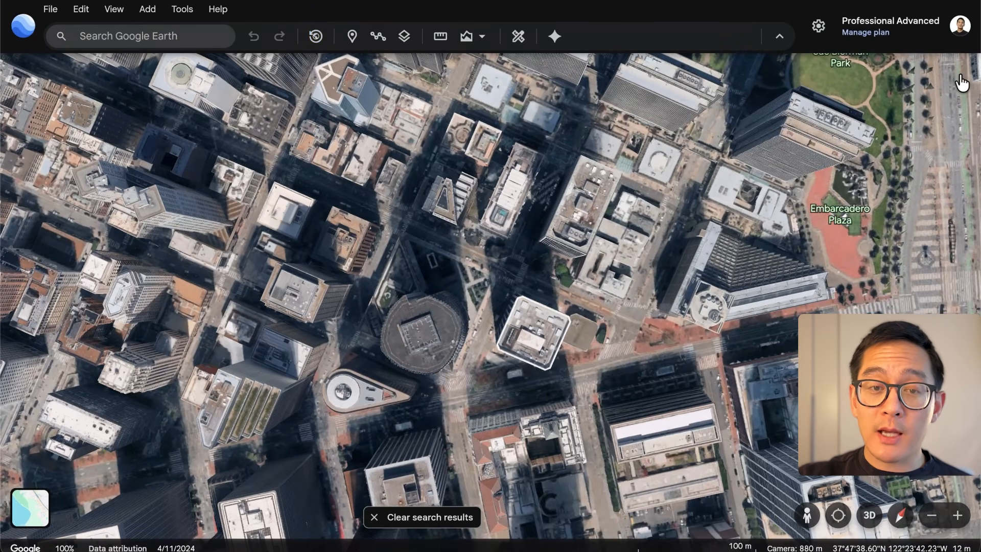
Enter Street View on Market St and view its Mar 2015 and May 2008 imagery
drag(807, 515, 128, 523)
scroll(711, 353, up, 10)
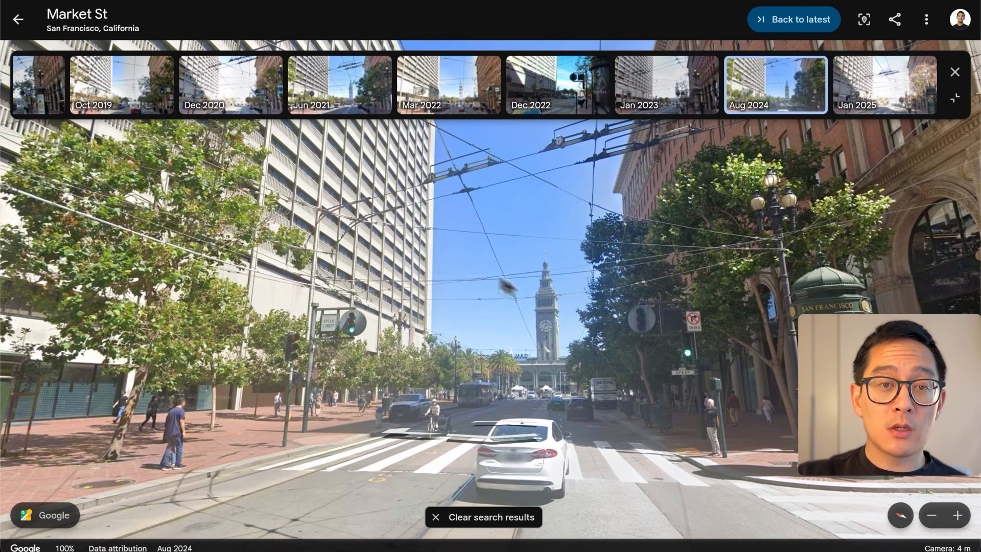
click(37, 86)
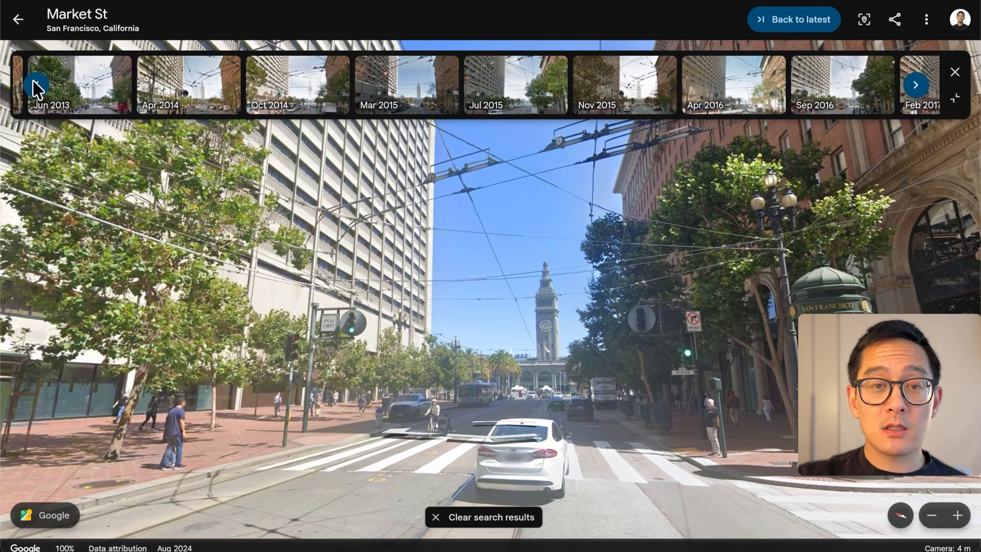
click(407, 85)
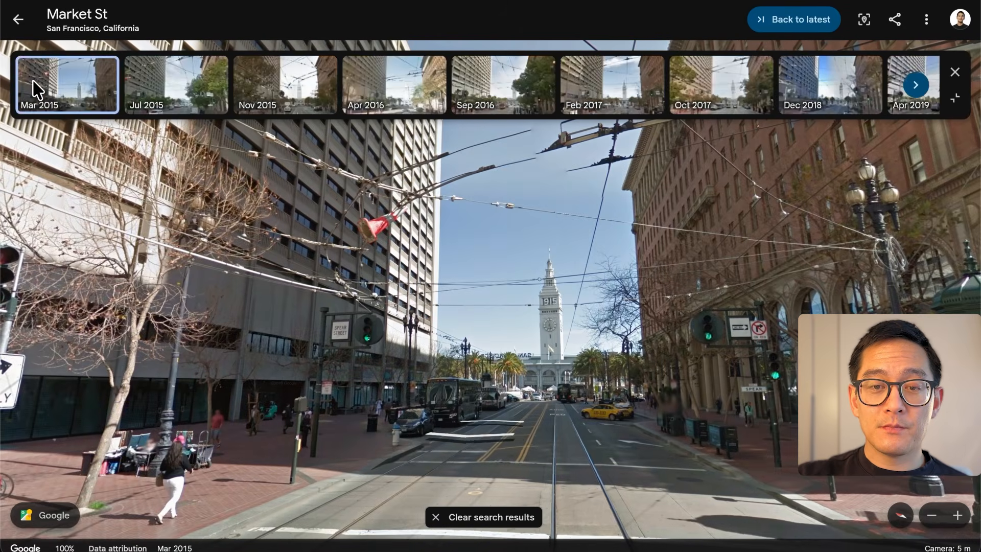
click(33, 81)
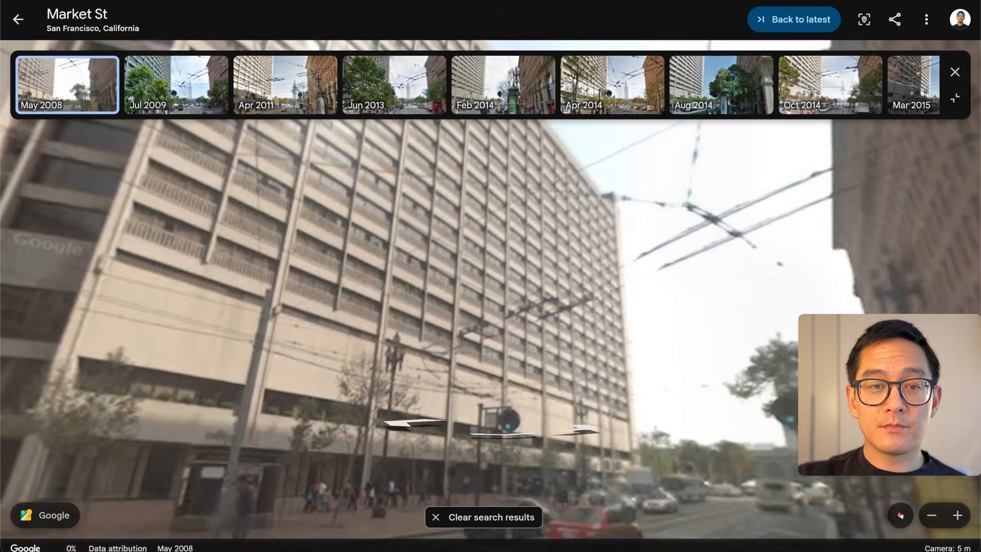
drag(306, 286, 215, 307)
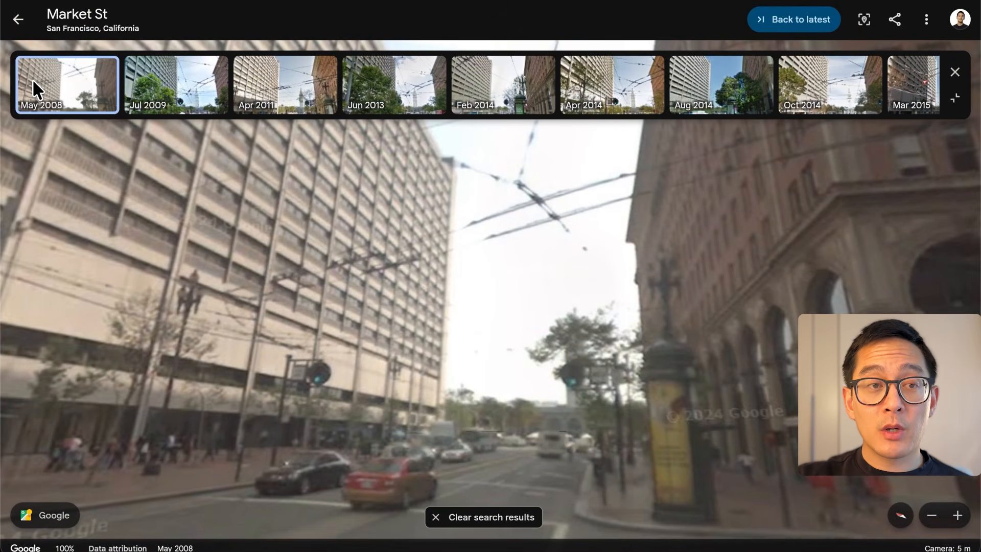
click(18, 24)
Return to the projects overview and create a new map saved to Google Drive
click(19, 24)
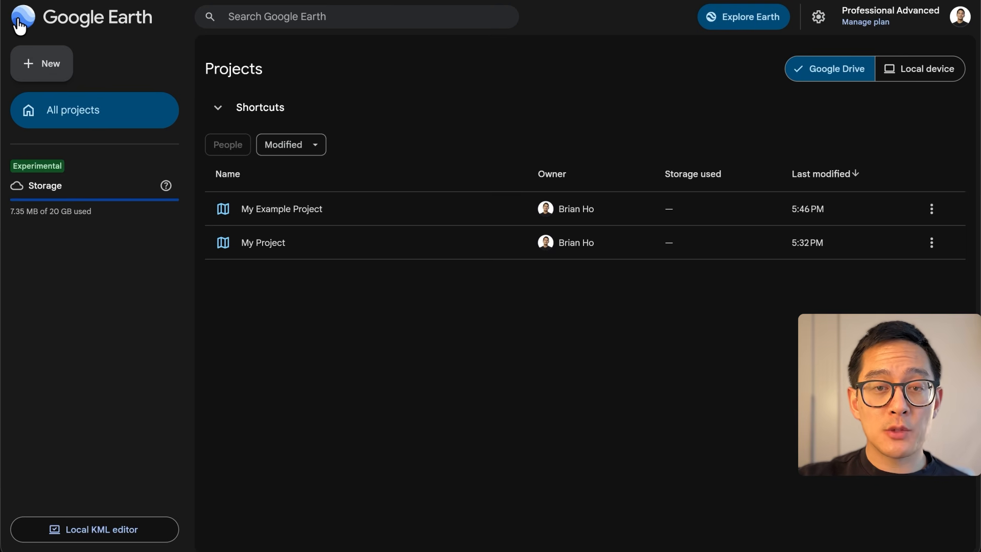
click(45, 75)
click(114, 105)
click(50, 36)
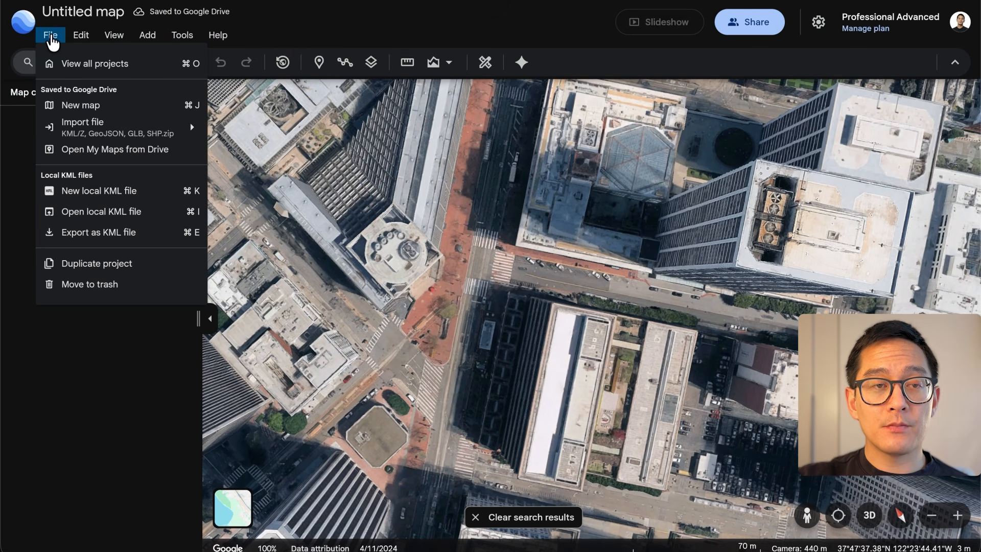
click(50, 34)
Rename the untitled map as My Project
click(61, 12)
text(My Pro)
key(BackSpace)
text(roject)
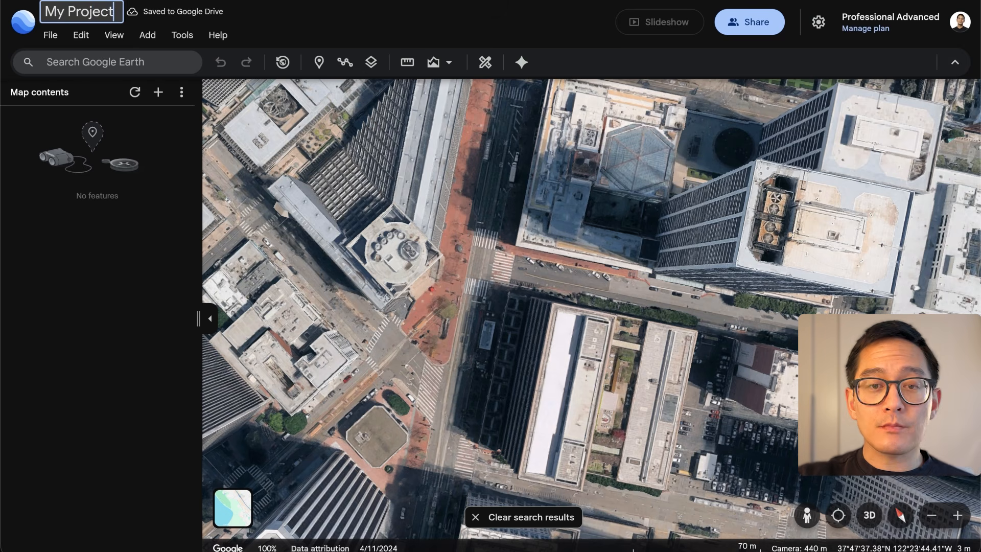
key(Return)
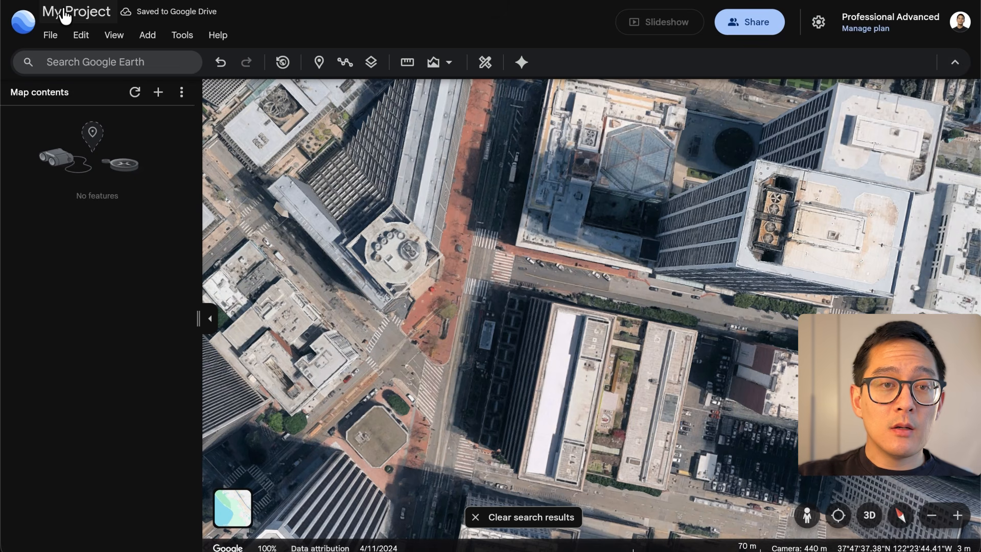
click(58, 25)
mouse_move(162, 130)
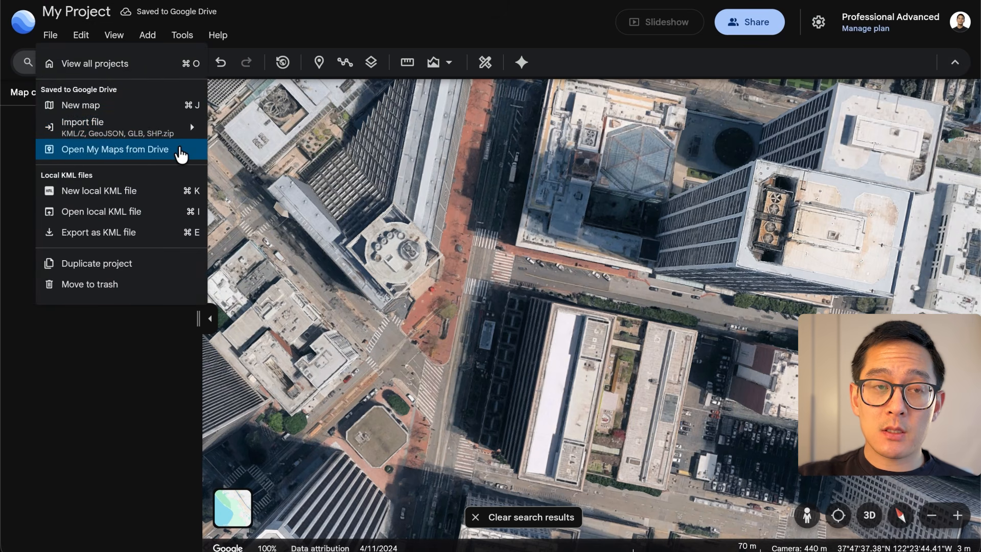
click(153, 45)
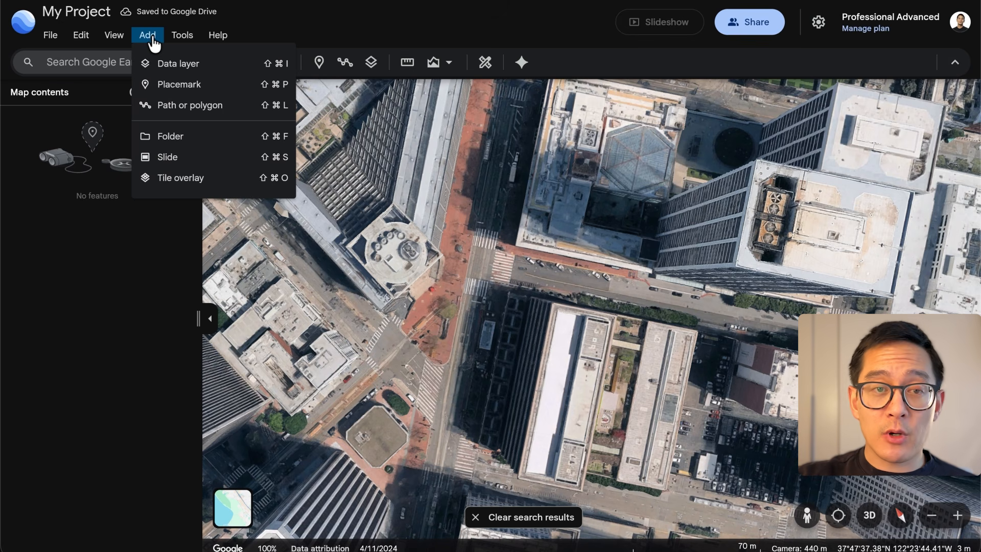
mouse_move(198, 45)
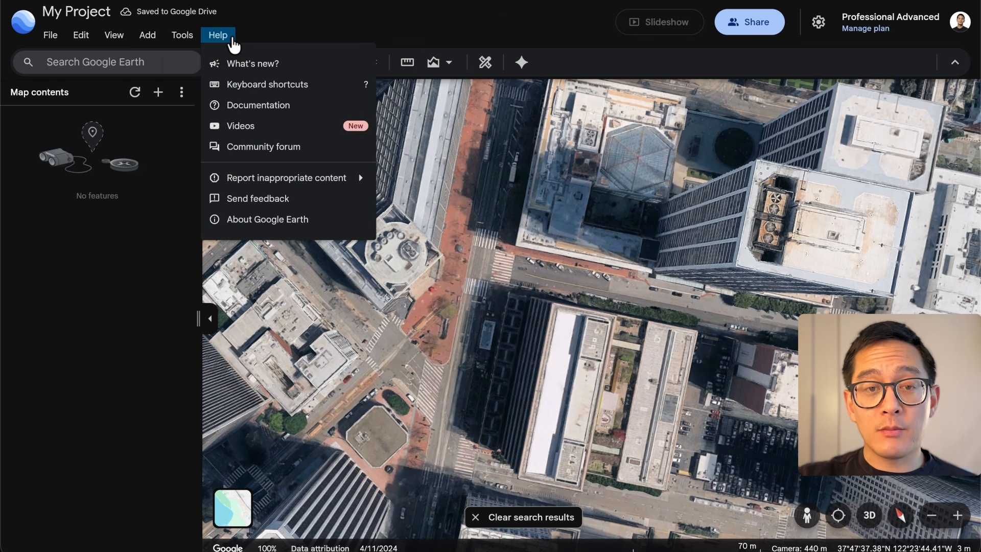
Search for San Francisco, show the city on the map, and clear the search
click(312, 64)
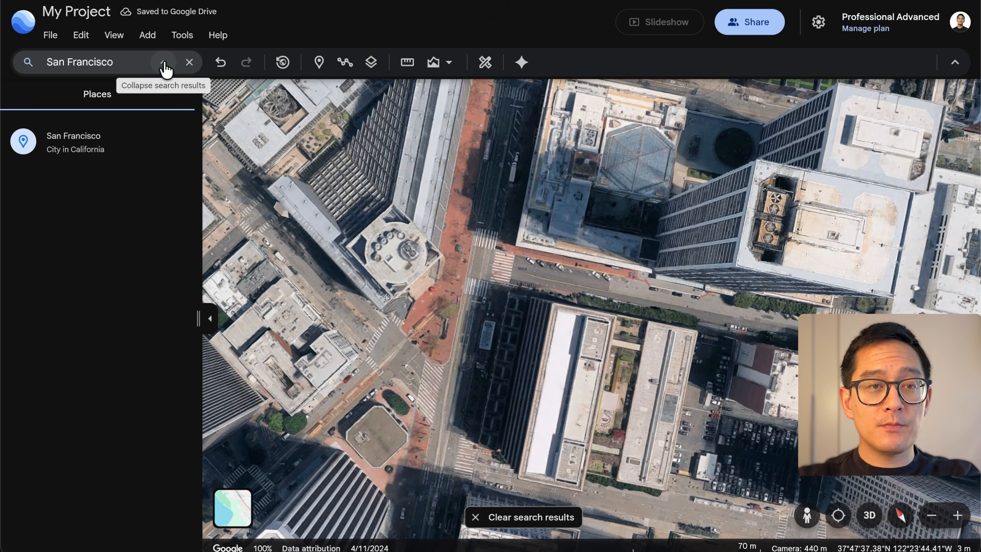
click(128, 147)
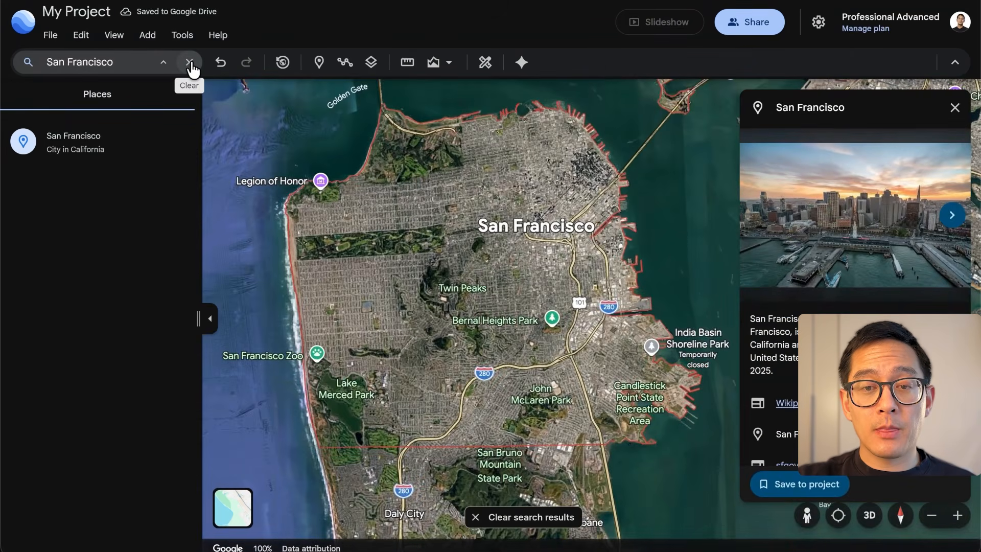
click(190, 64)
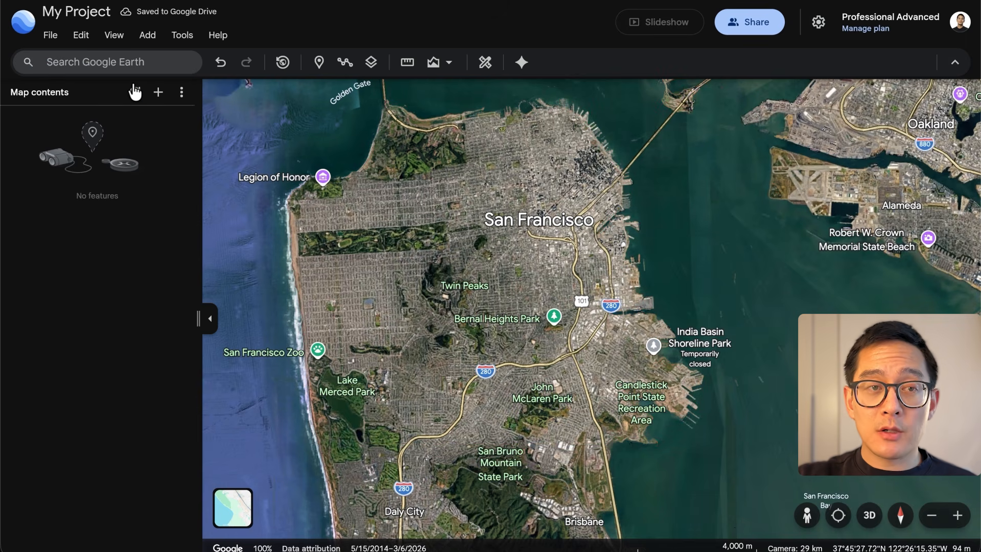
Open My Example Project and show the details of its San Francisco placemark
click(51, 36)
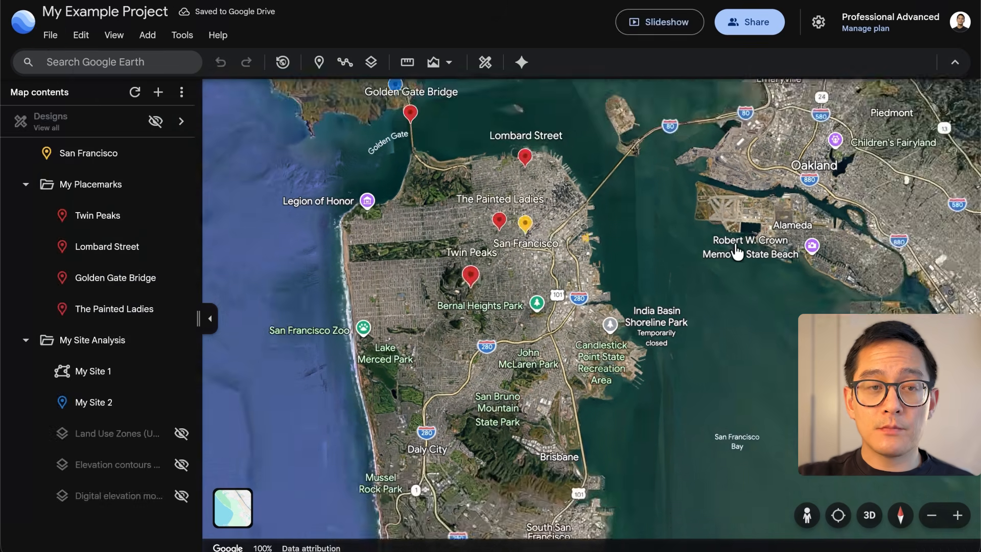
scroll(736, 247, down, 10)
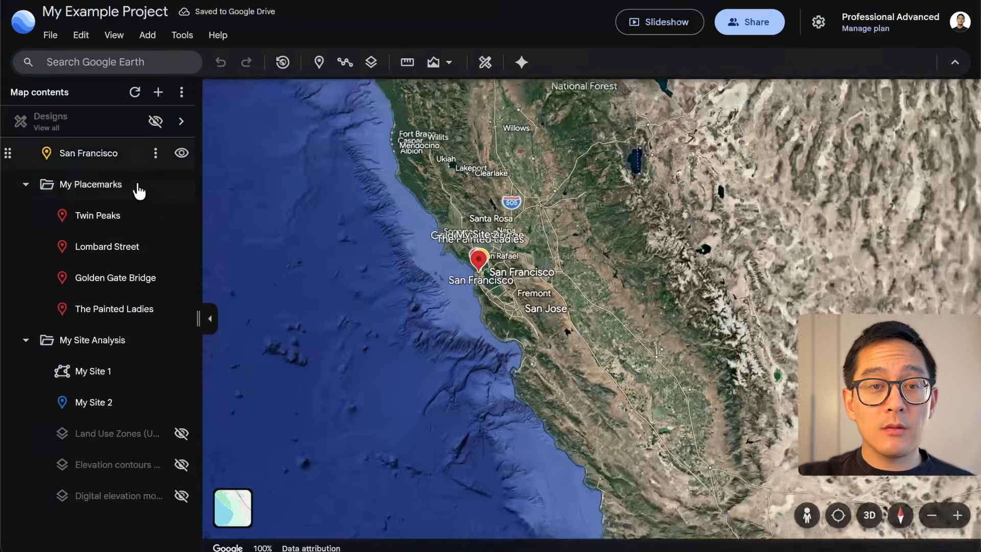
click(137, 154)
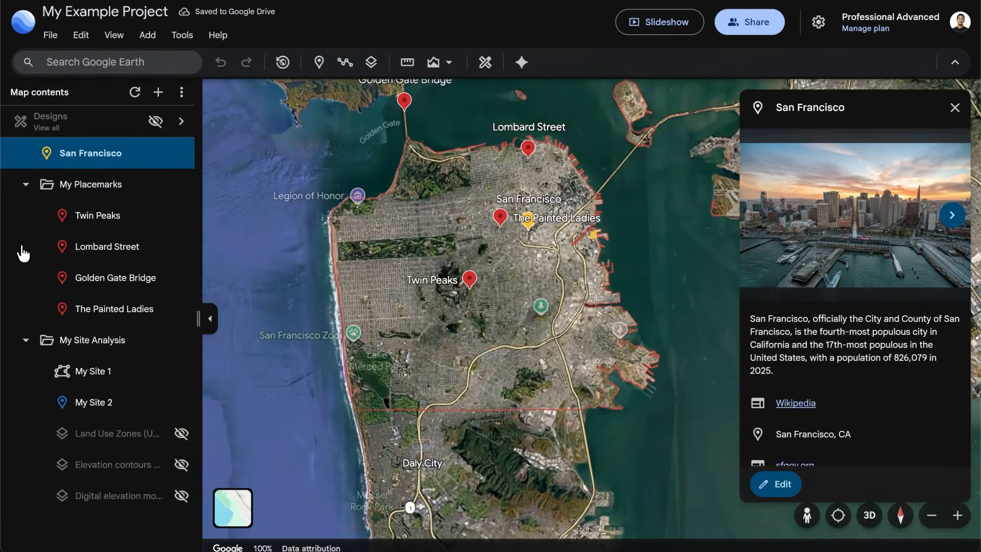
Move the Twin Peaks placemark below Lombard Street in the My Placemarks folder
drag(17, 215, 22, 253)
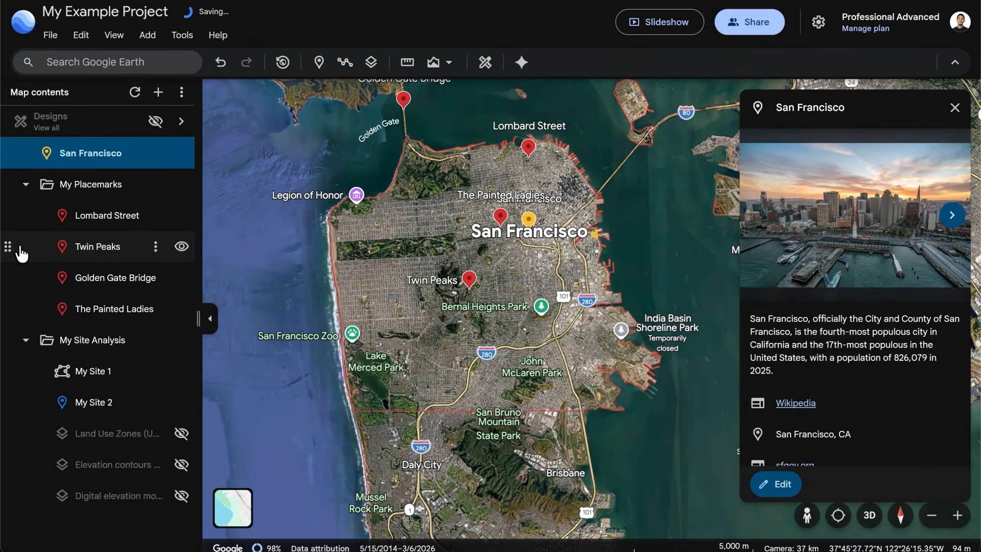
Select all four placemarks in the My Placemarks folder and change their icons to a green flag
click(26, 184)
click(26, 185)
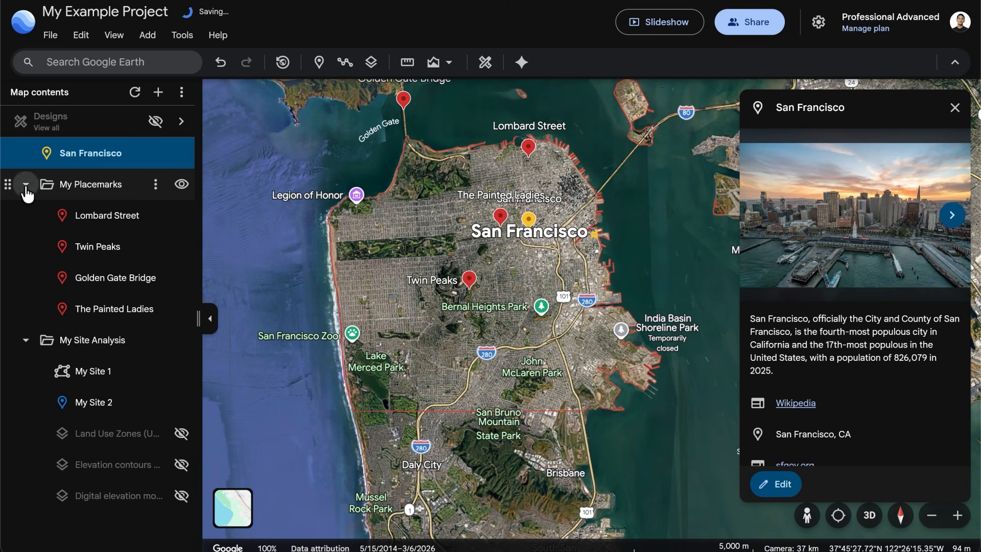
click(52, 190)
click(767, 194)
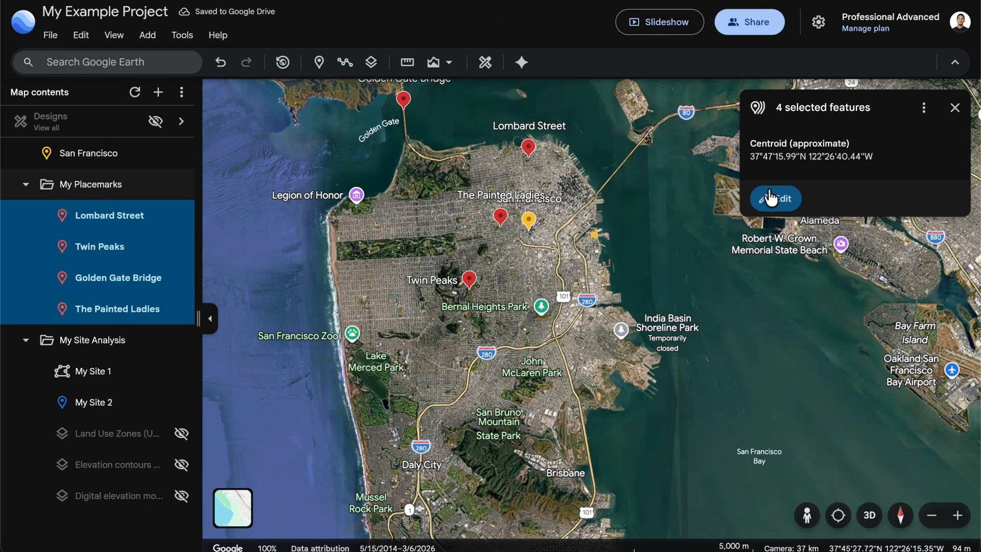
click(771, 198)
click(799, 184)
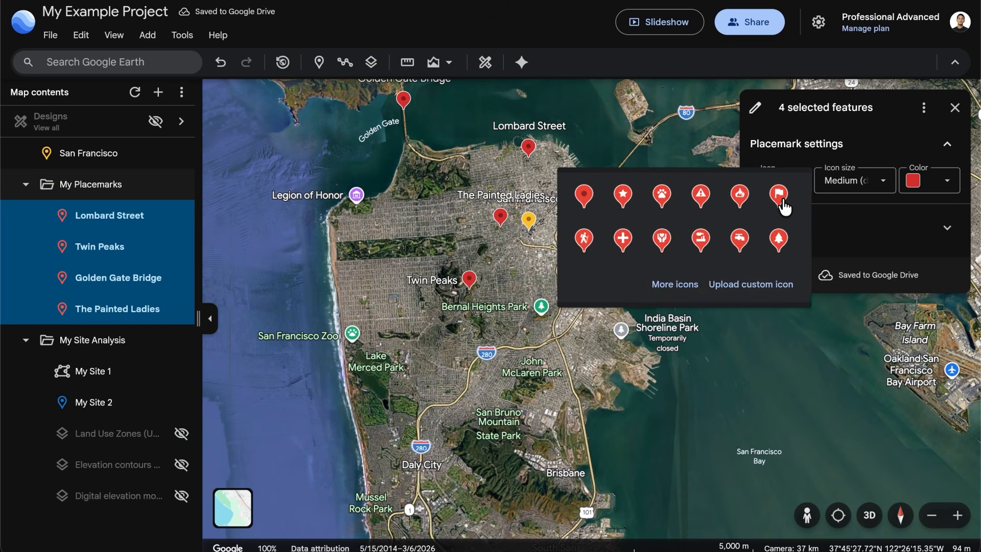
click(779, 196)
click(947, 180)
click(876, 197)
click(777, 275)
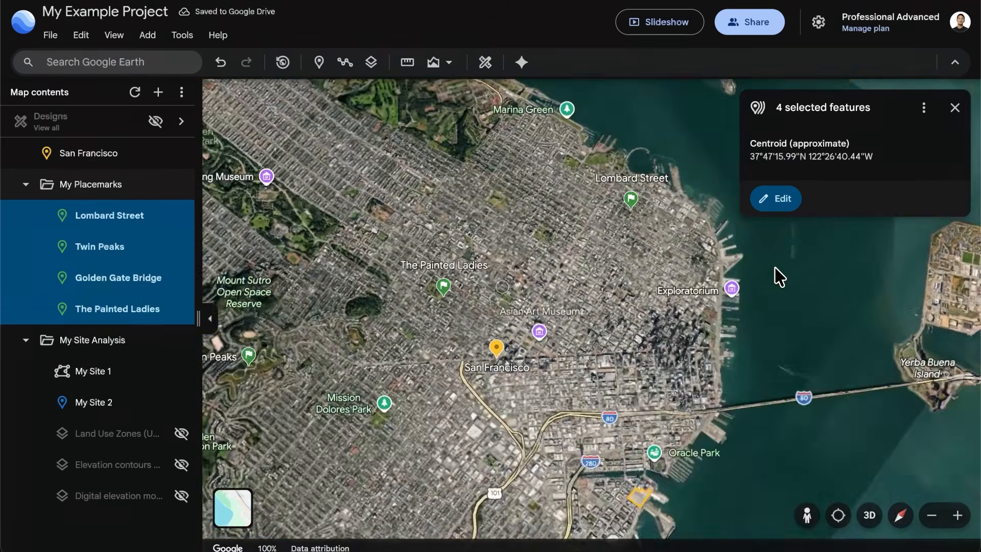
Measure a straight line about 1,573 m long from the Presidio's edge to the shoreline near Marina Green and view its elevation profile
click(407, 62)
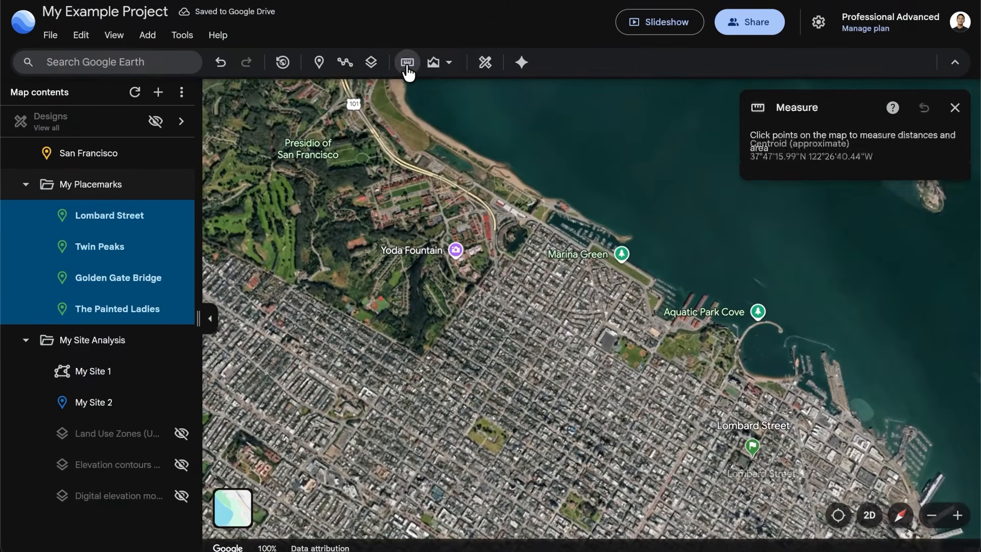
click(420, 361)
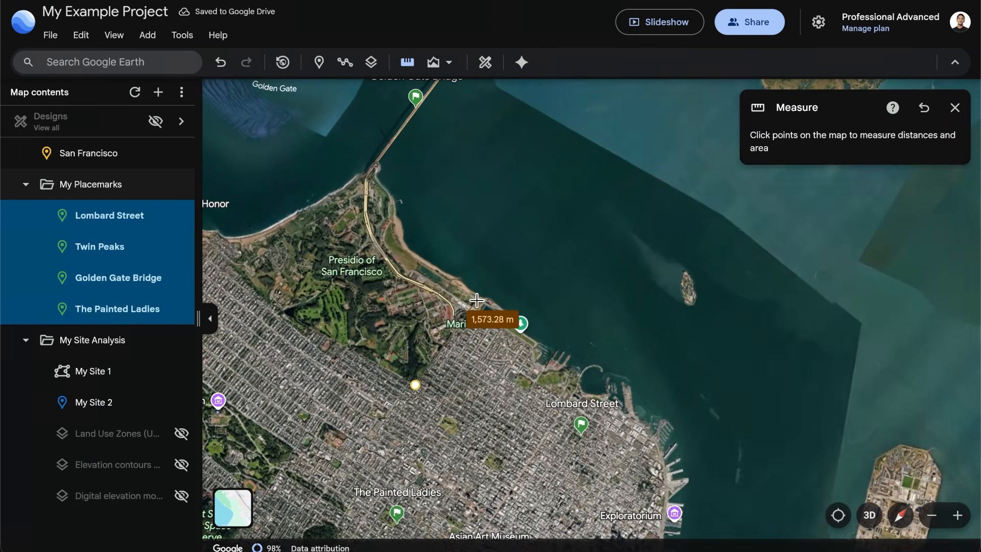
double_click(476, 300)
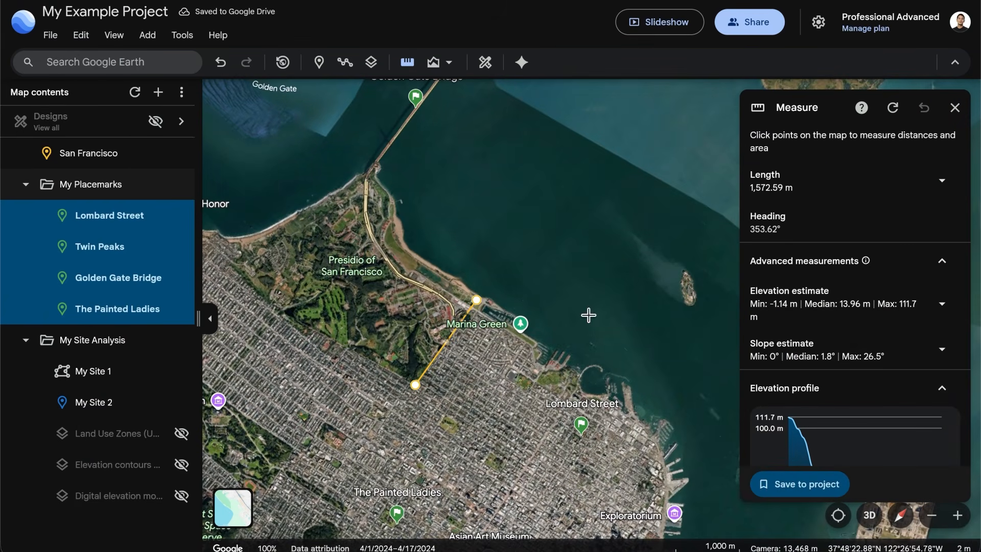
scroll(929, 350, down, 3)
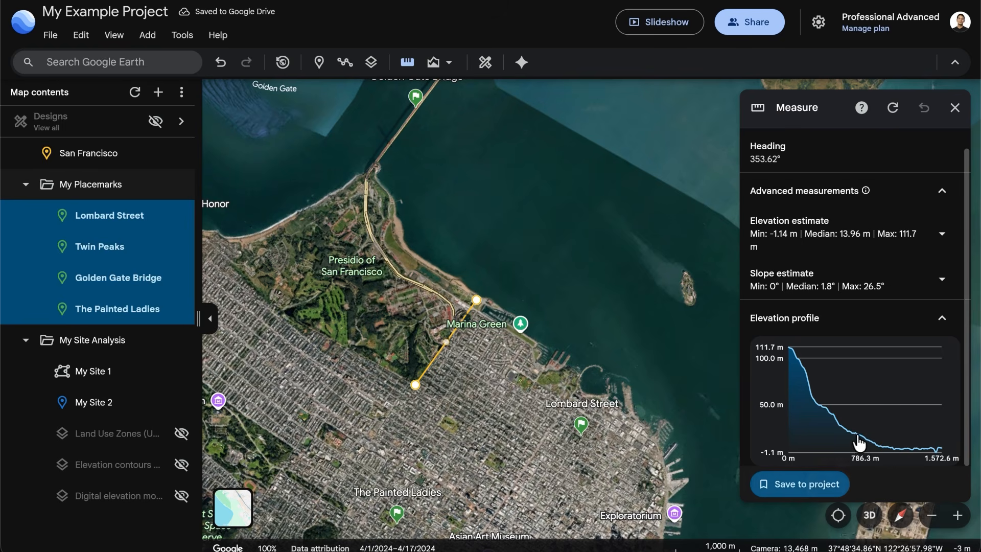
Save the measurement to the project under the name My Distance
click(821, 485)
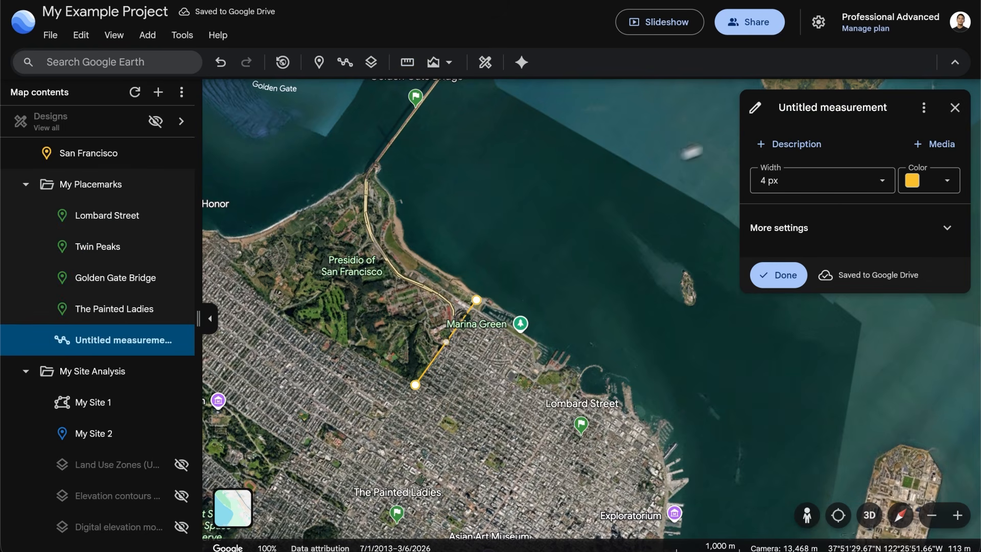
text(My Distance)
key(Return)
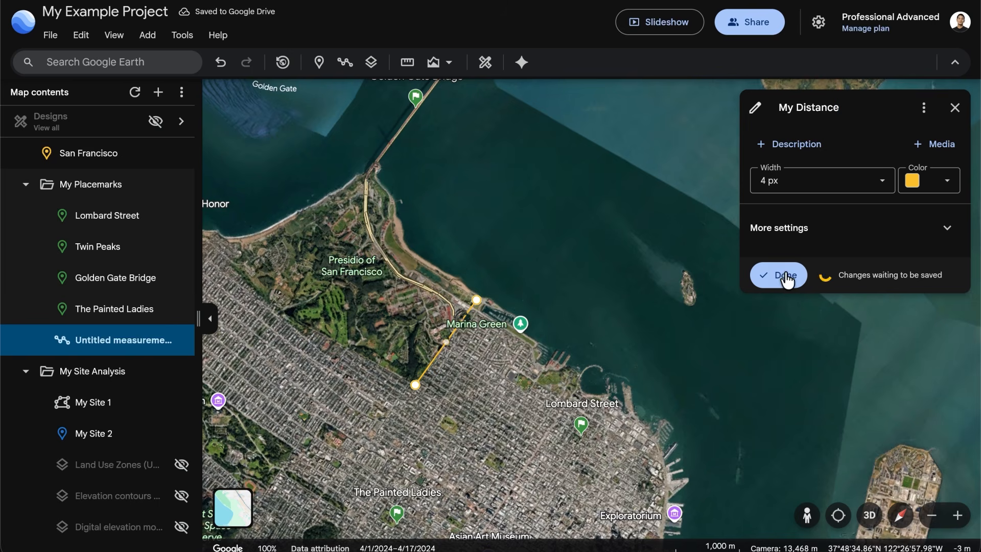
click(786, 278)
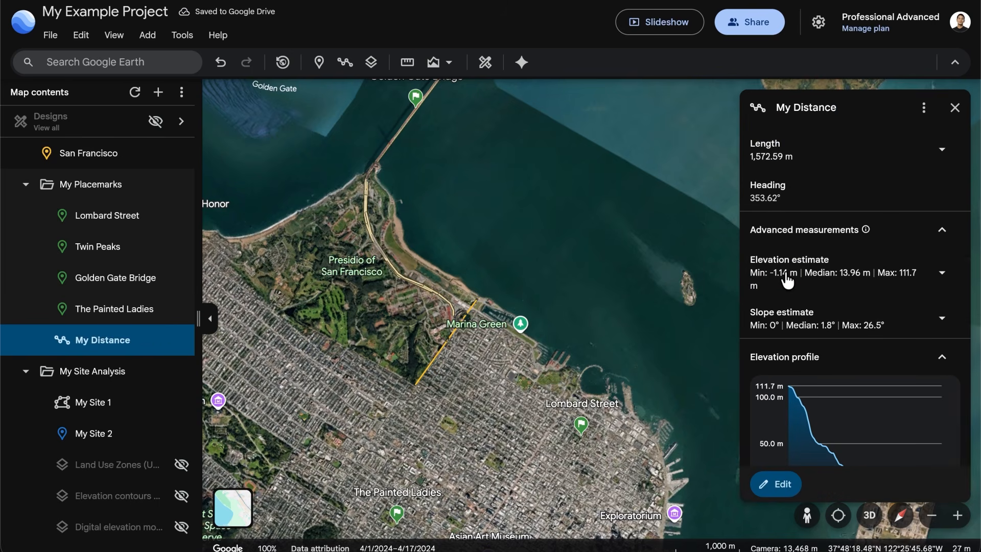
Browse the data layers catalogue from the administrative areas down to the land use and land cover layers
click(372, 63)
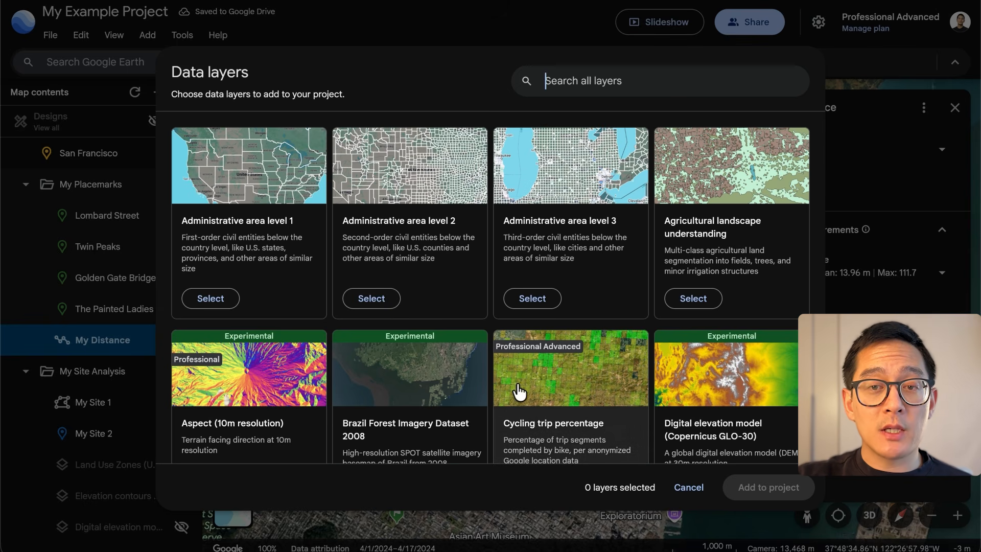
scroll(519, 392, down, 5)
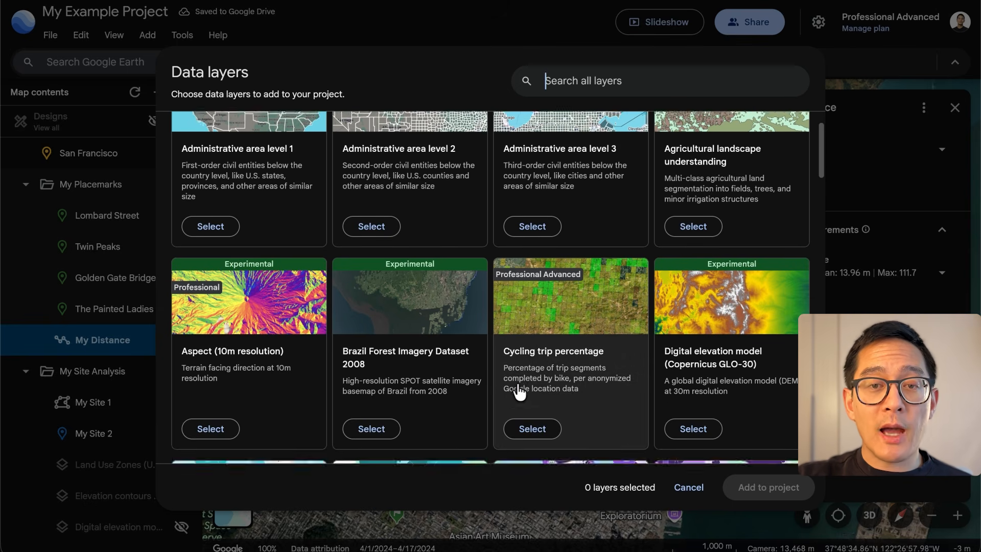
scroll(518, 393, down, 4)
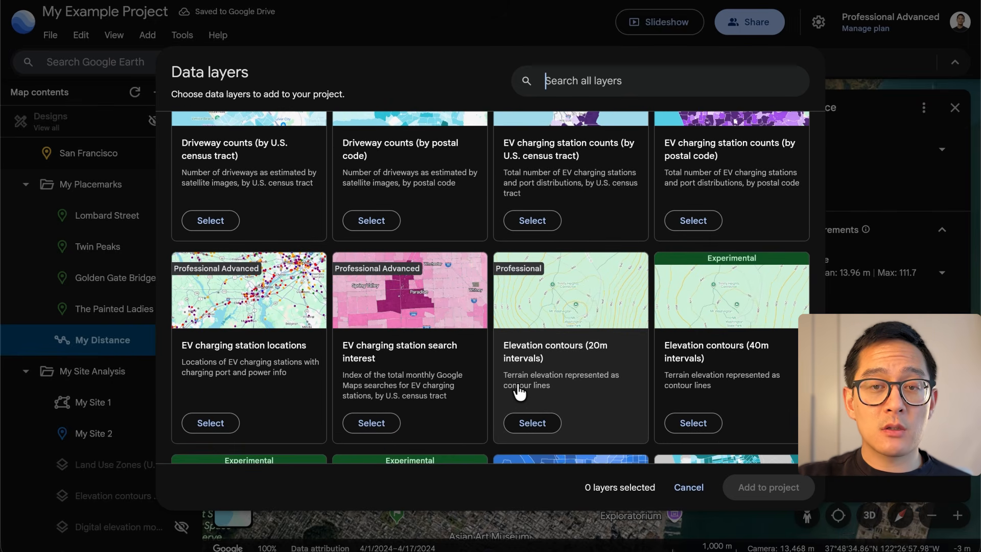
scroll(519, 392, down, 8)
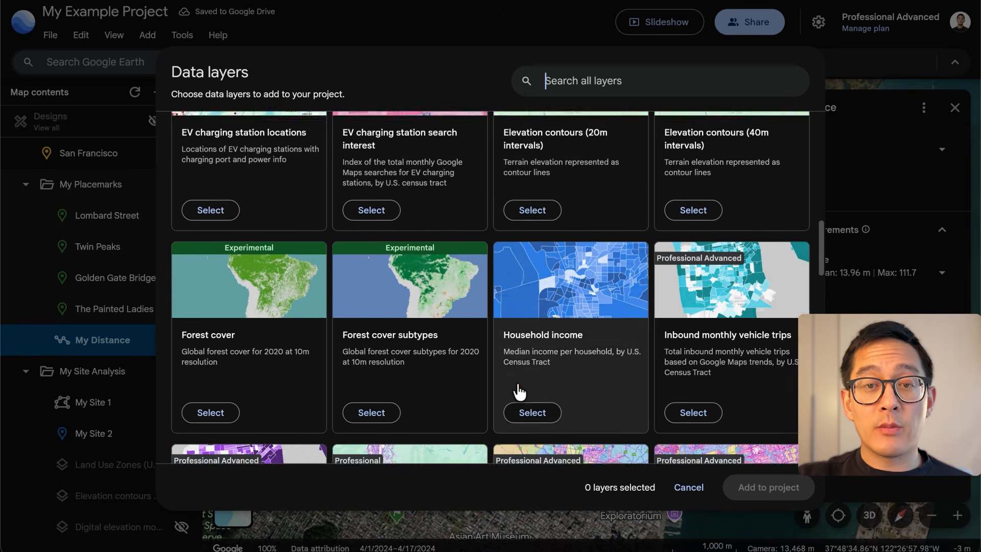
scroll(518, 393, down, 7)
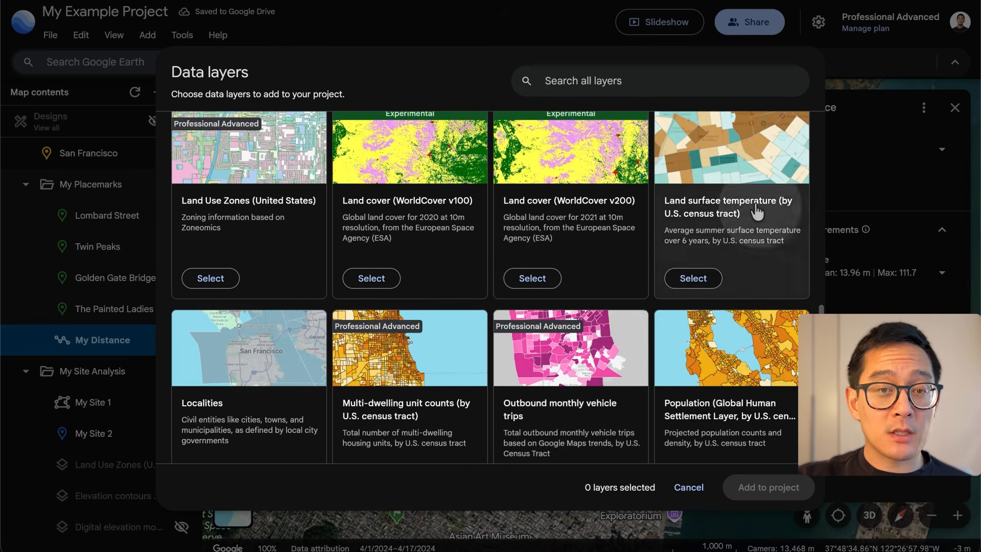
Read the details of the Land surface temperature layer, return to the catalogue, and leave it without adding any layer
click(757, 211)
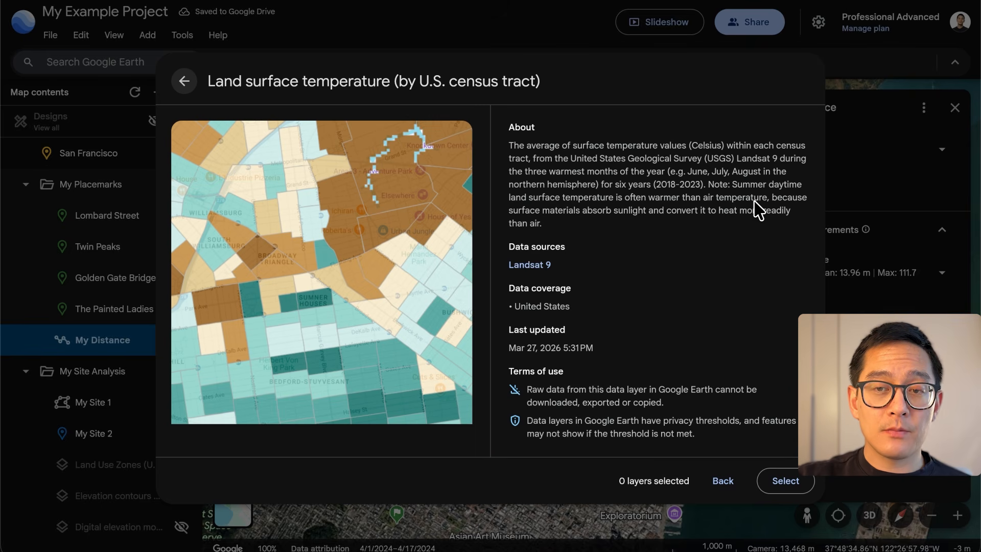
click(184, 82)
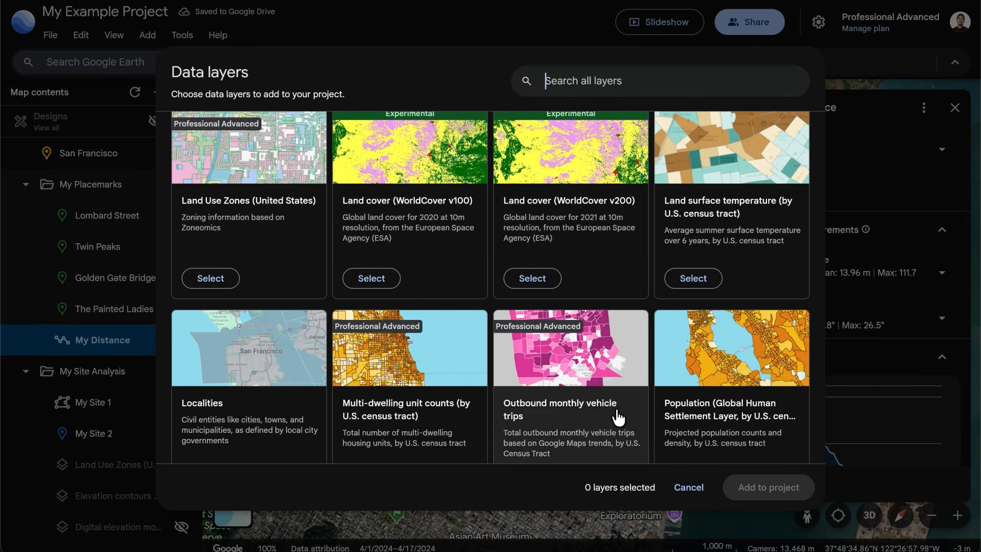
scroll(619, 417, down, 4)
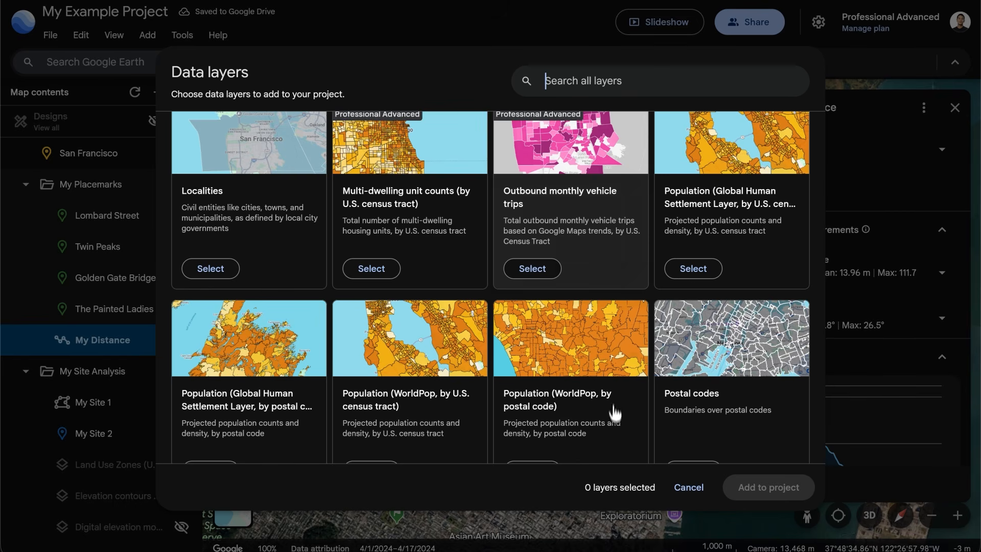
click(692, 489)
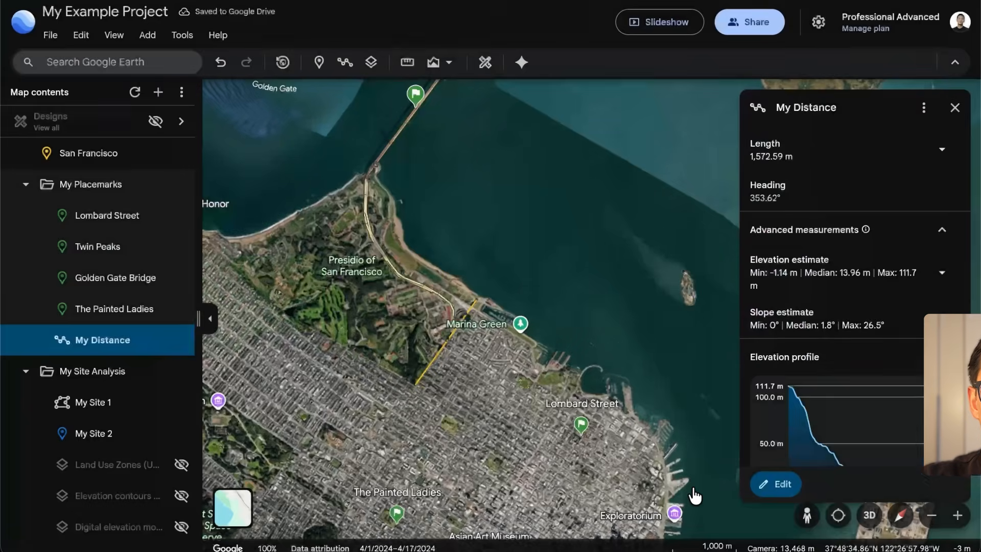
Close the My Distance details, then hide and collapse the My Placemarks folder
click(955, 108)
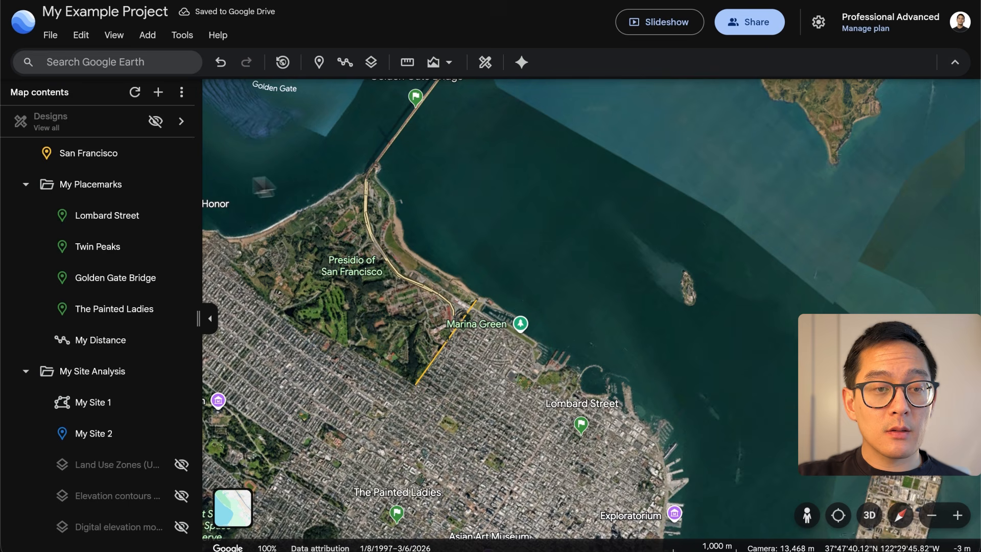
click(182, 185)
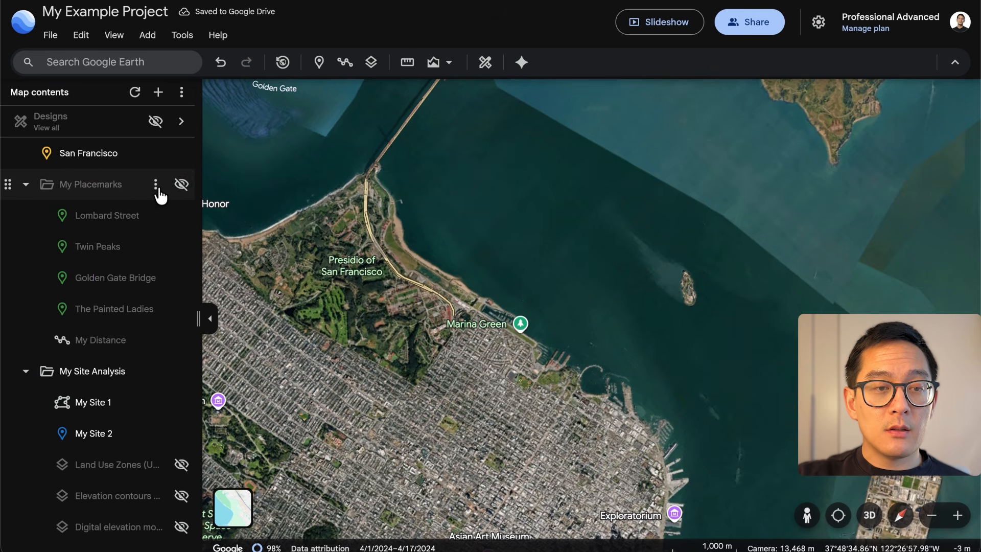
click(25, 184)
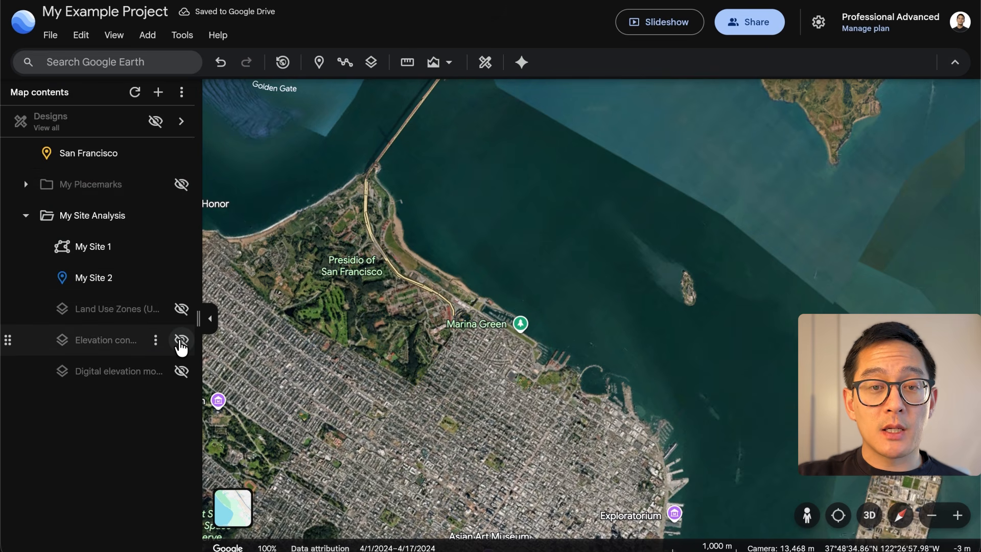
Show the Elevation contours and Land Use Zones layers over the terrain, then hide both
click(181, 343)
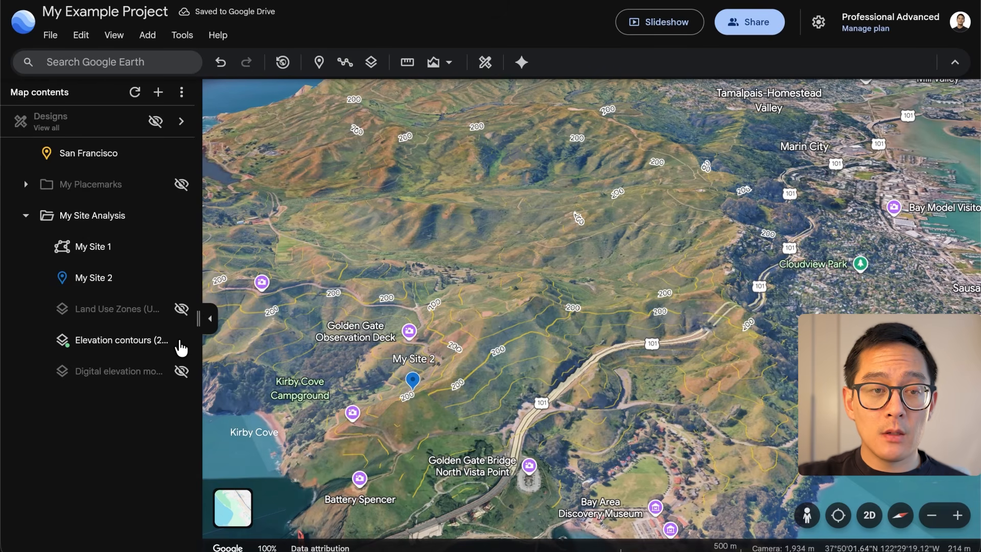
click(184, 310)
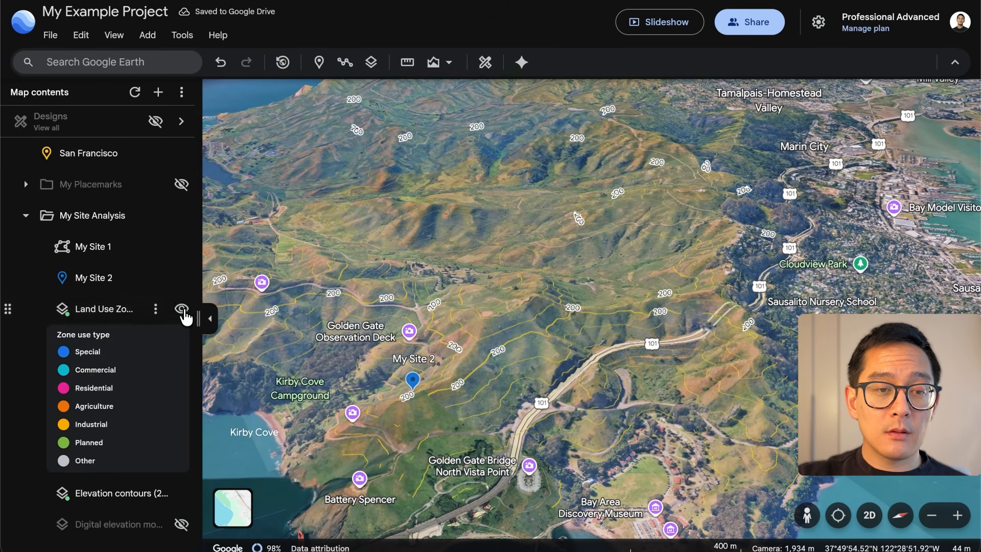
click(183, 311)
click(182, 340)
Show the digital elevation model layer, examine its elevation colors from My Site 2 out to all of North America, and hide it
click(183, 372)
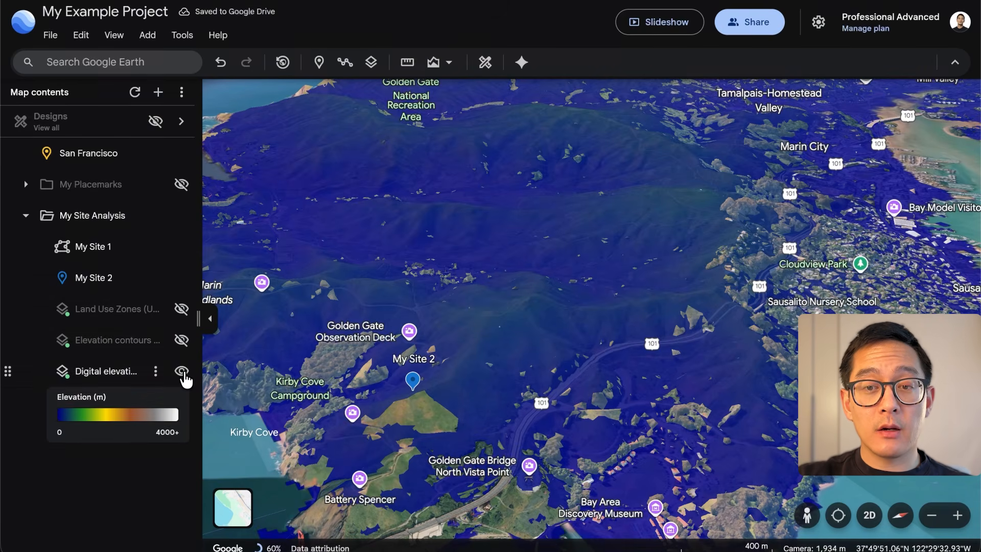
scroll(430, 362, down, 8)
mouse_move(430, 363)
middle_down()
mouse_move(444, 419)
mouse_move(470, 444)
middle_up()
scroll(429, 362, down, 10)
mouse_move(615, 378)
mouse_down()
mouse_move(430, 346)
mouse_move(209, 381)
mouse_up()
scroll(393, 360, down, 5)
mouse_move(858, 386)
mouse_down()
mouse_move(634, 379)
mouse_move(479, 354)
mouse_move(299, 289)
mouse_up()
scroll(633, 379, down, 6)
scroll(633, 379, down, 8)
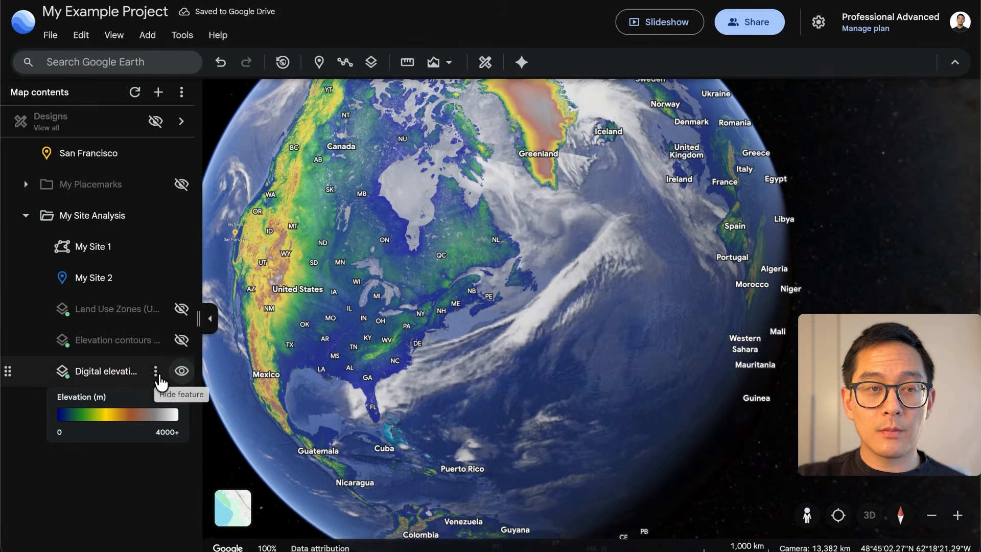
click(182, 371)
Fly to the San Francisco placemark, show the Land Use Zones layer, and switch the basemap type to Map
click(92, 153)
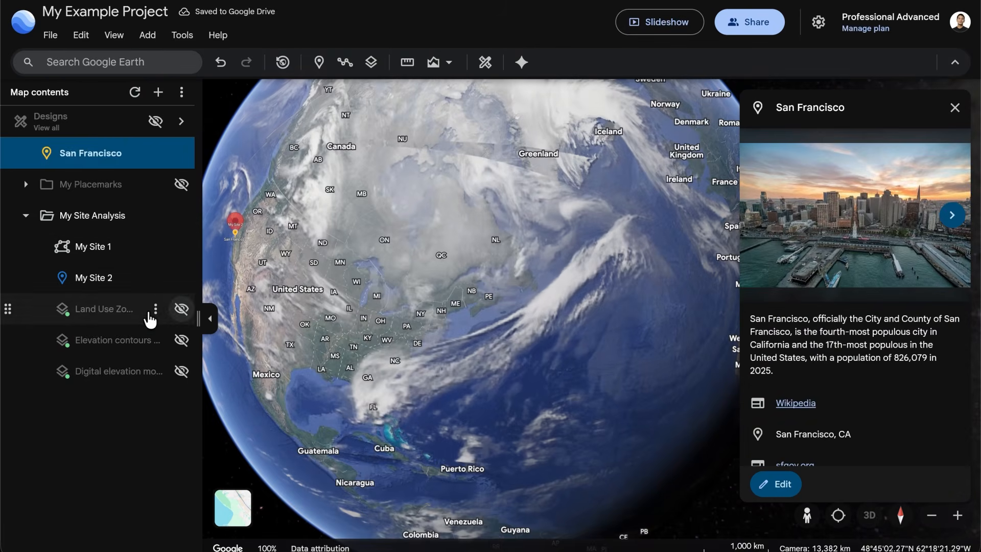
click(181, 309)
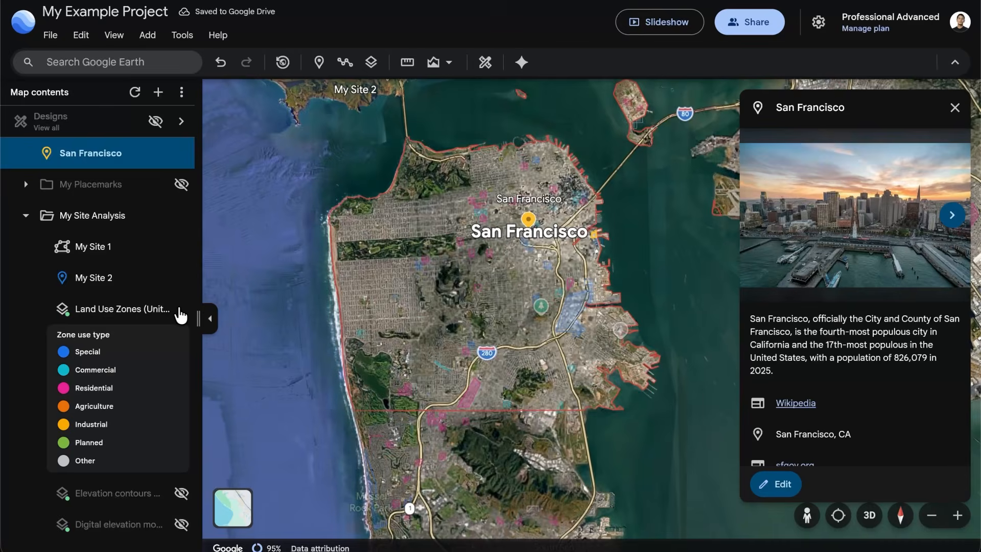
click(233, 508)
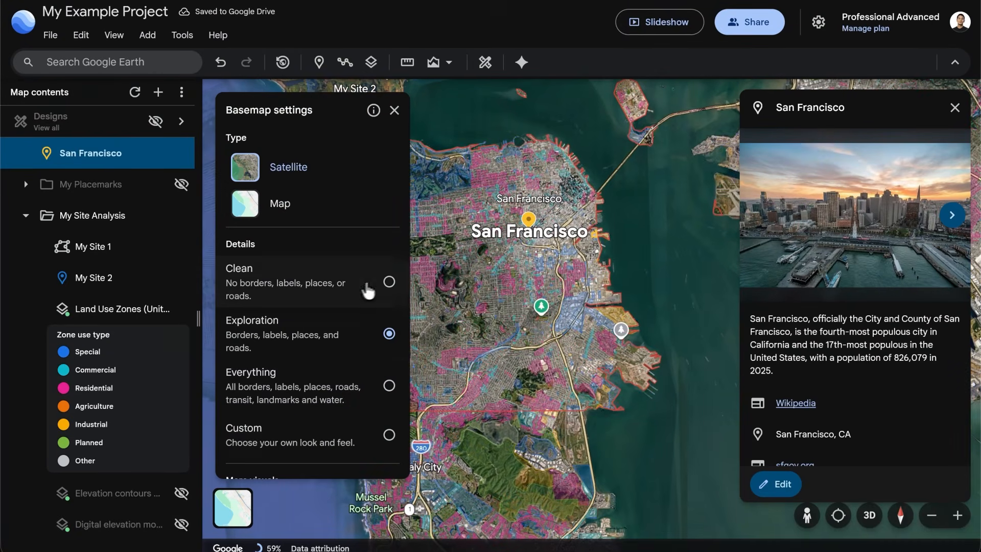
click(281, 211)
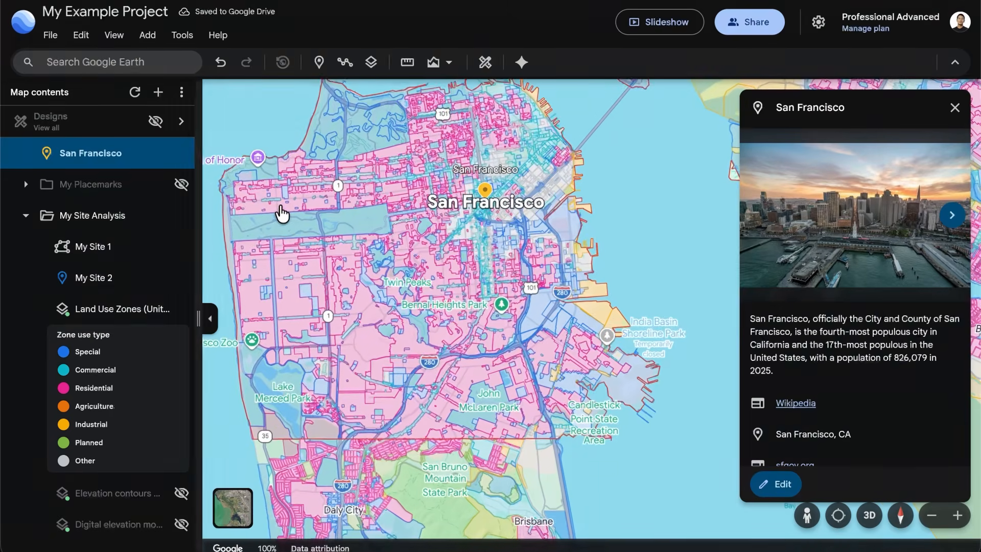
Show the Land Use Zones layer's details, view its data table, and close the table
click(157, 316)
click(791, 273)
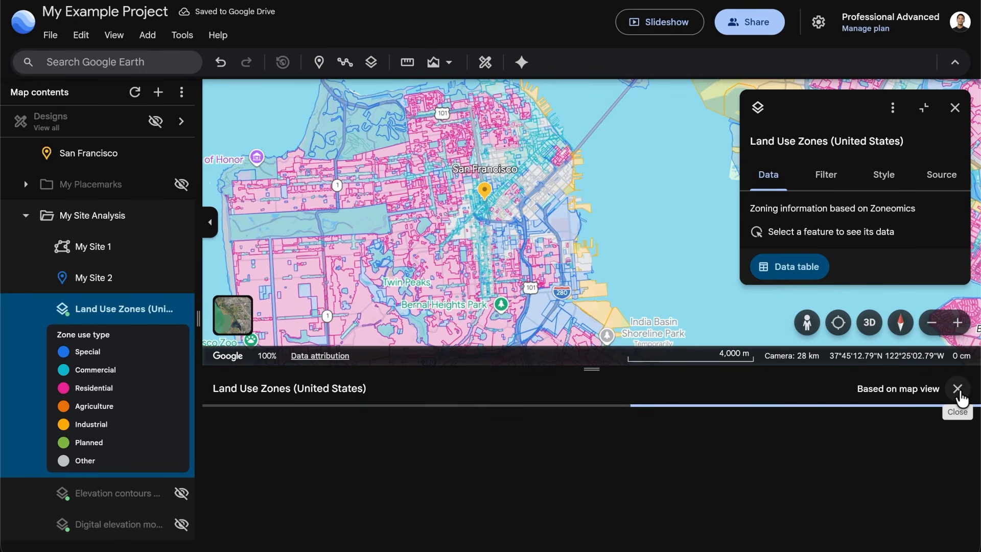
click(958, 389)
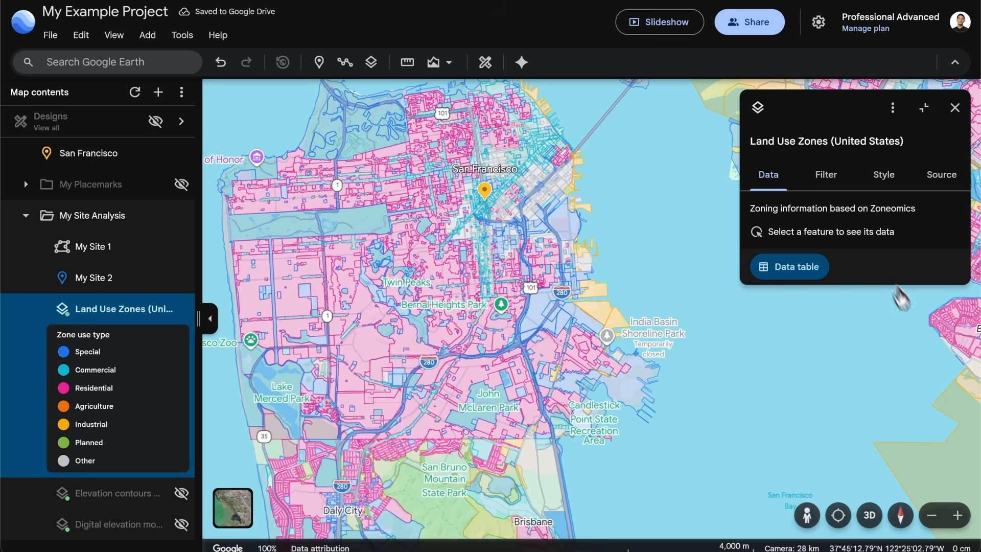
Filter the Land Use Zones layer to show only the Residential zone use type, and close the layer's details
click(826, 175)
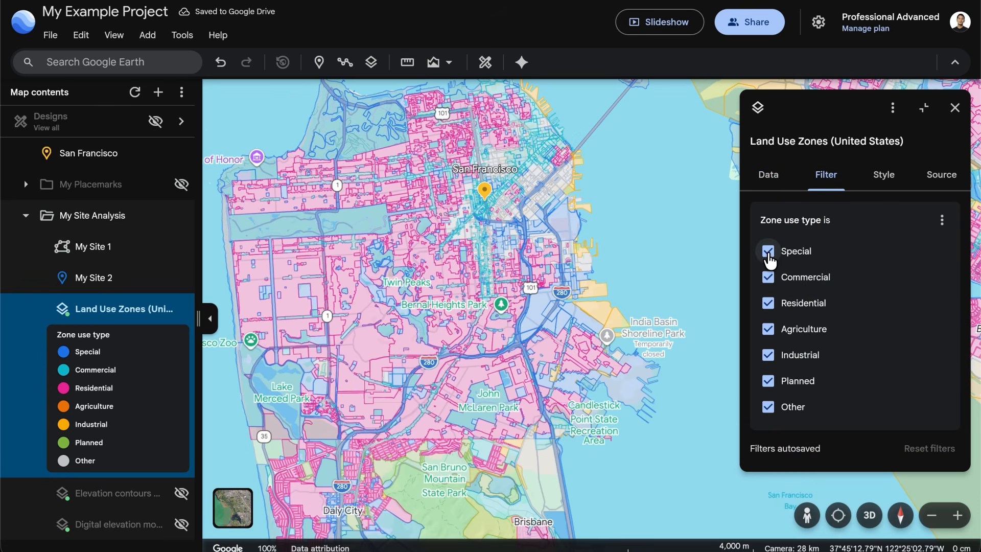
click(768, 253)
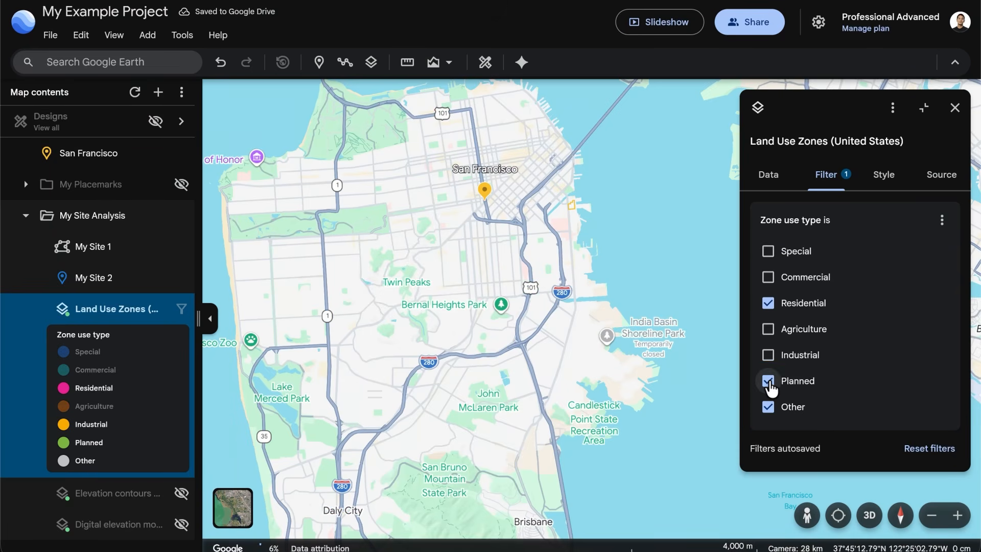
click(768, 381)
click(768, 407)
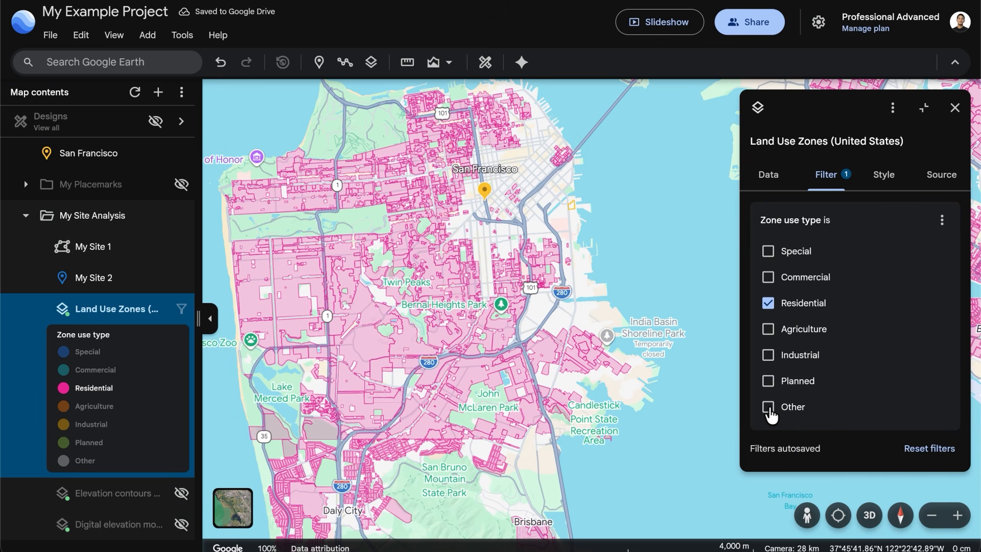
key(Escape)
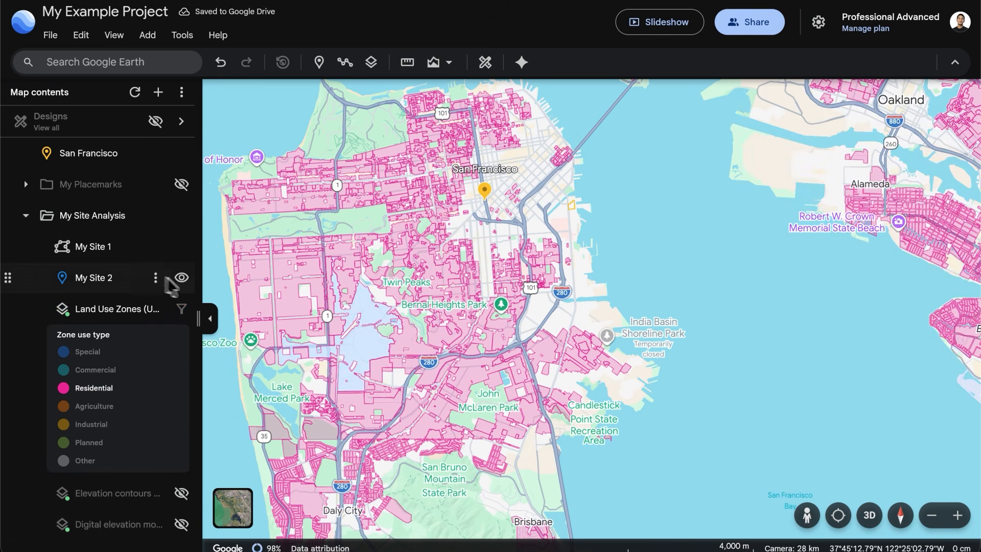
Collapse the My Site Analysis folder and import Transit Only Lanes_20260430.zip as a data layer
click(28, 216)
click(159, 93)
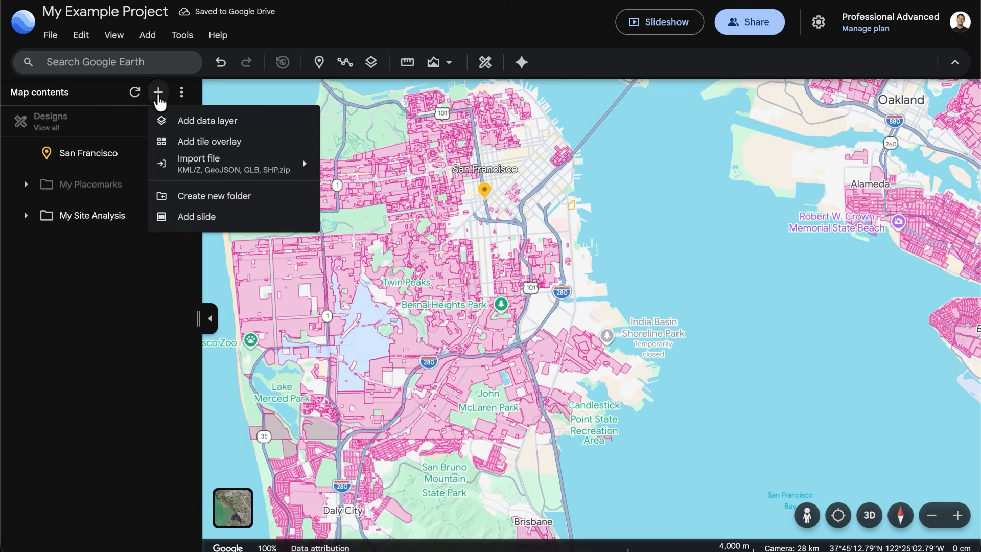
mouse_move(296, 169)
click(430, 183)
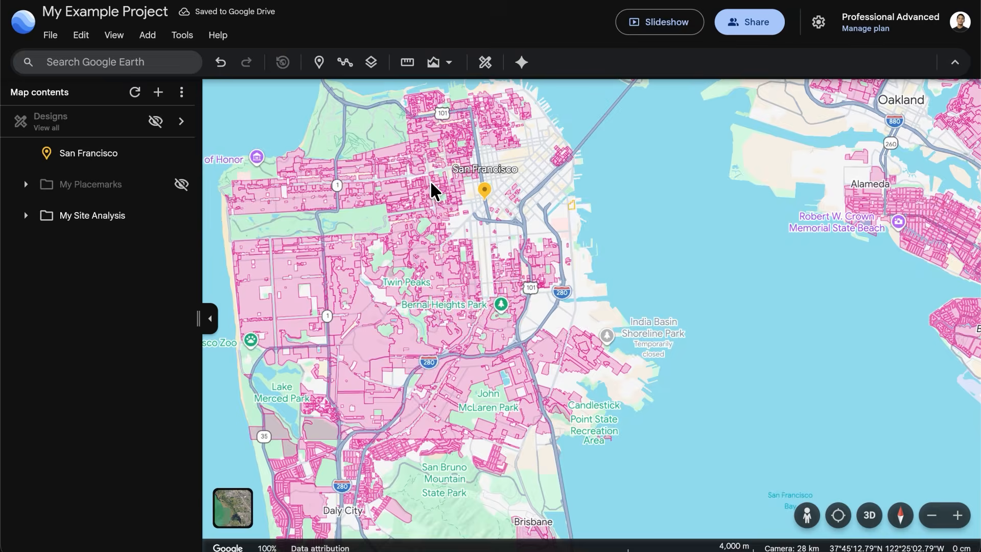
click(351, 79)
double_click(352, 79)
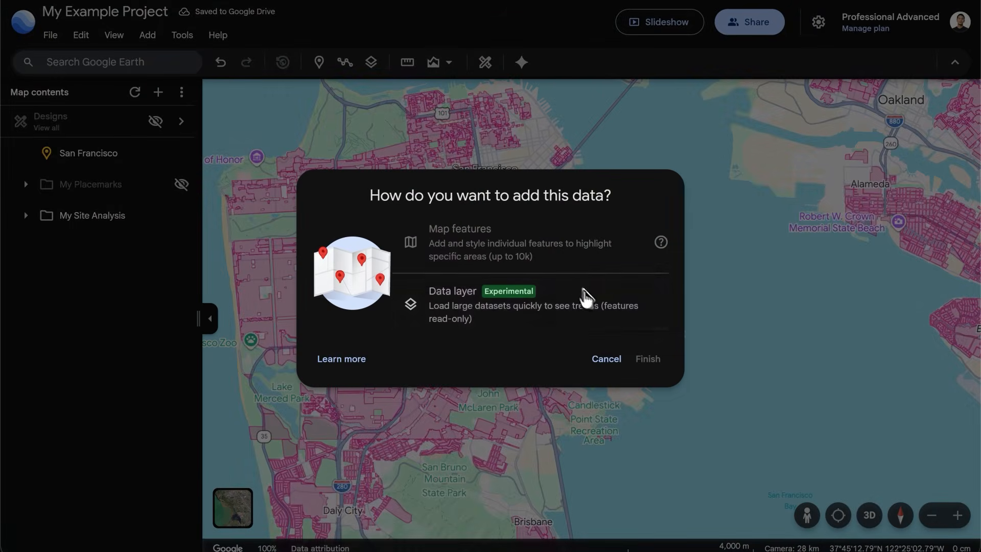
click(587, 296)
click(648, 358)
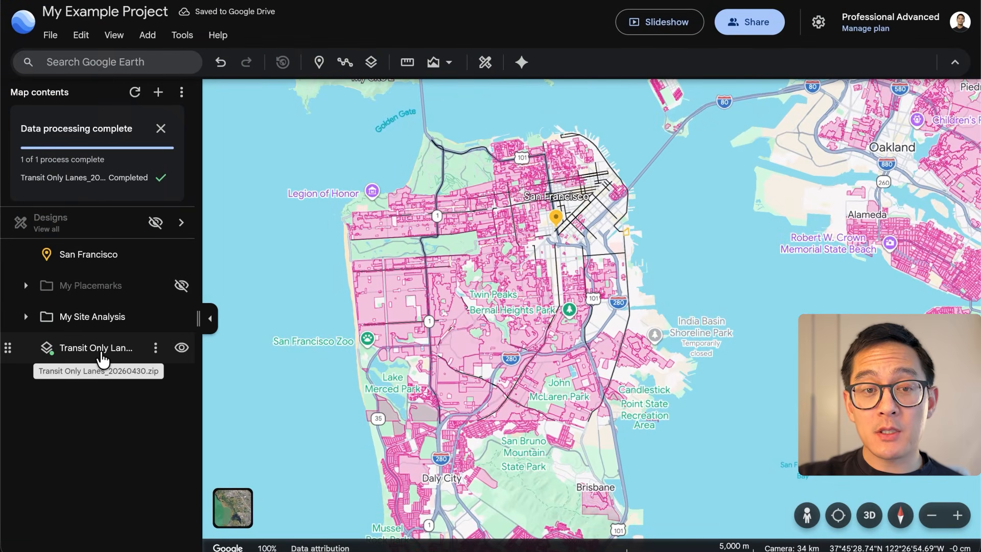
Style the Transit Only Lanes layer by the status field, apply the rainbow color palette, and change the path outline width
click(68, 352)
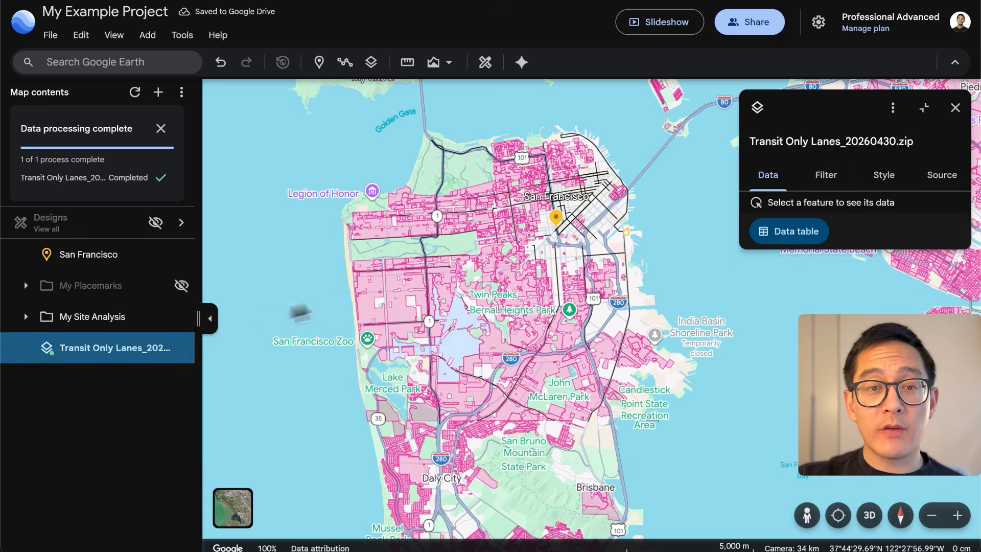
click(885, 178)
click(849, 239)
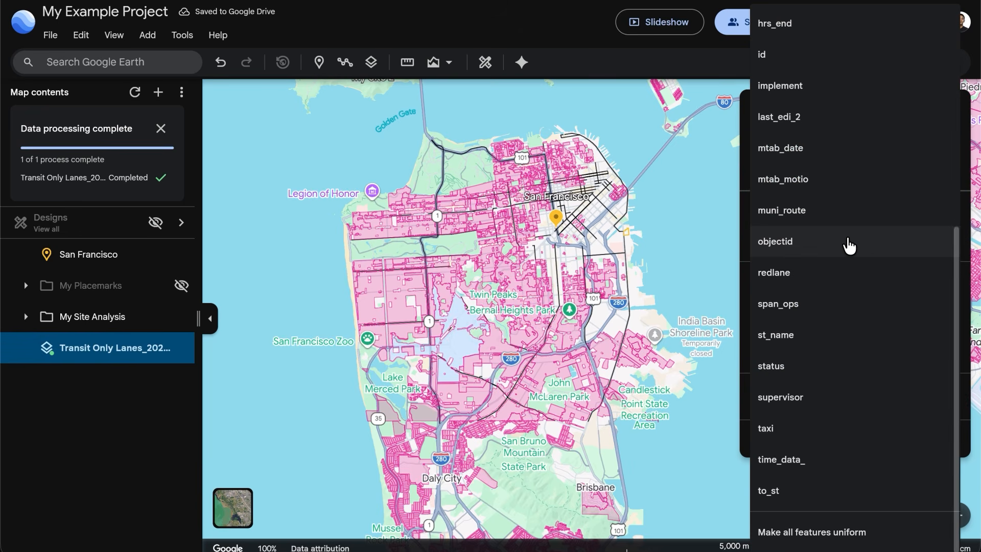
click(871, 374)
click(860, 348)
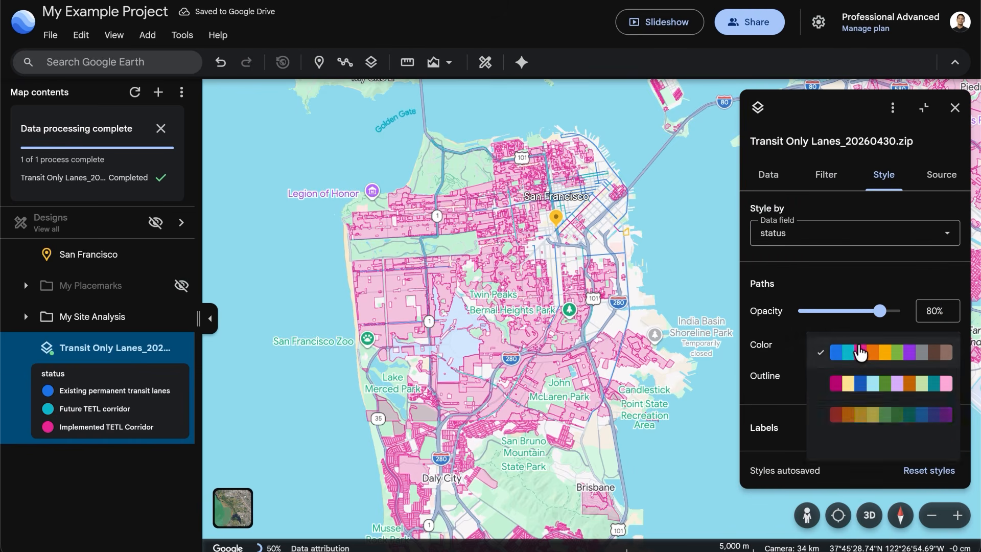
click(869, 415)
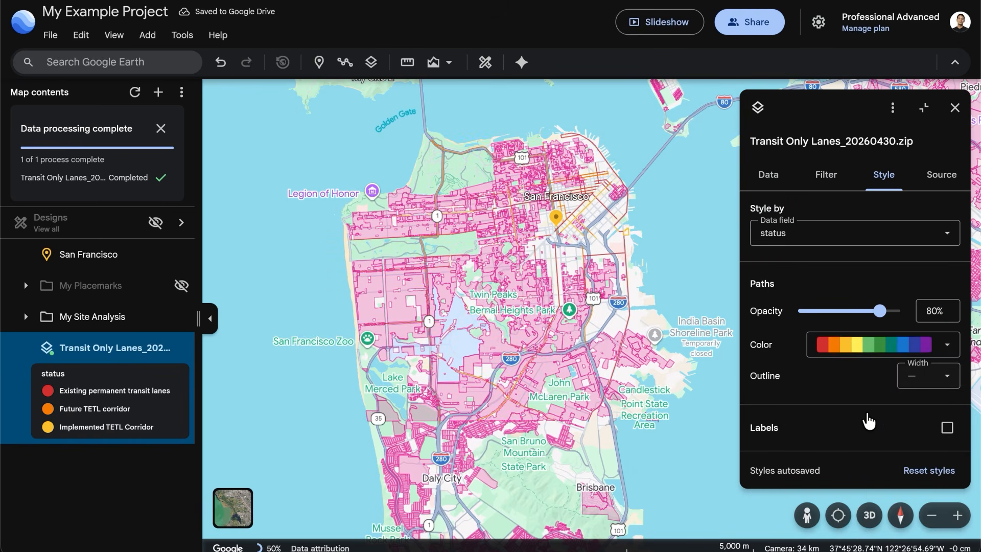
click(932, 383)
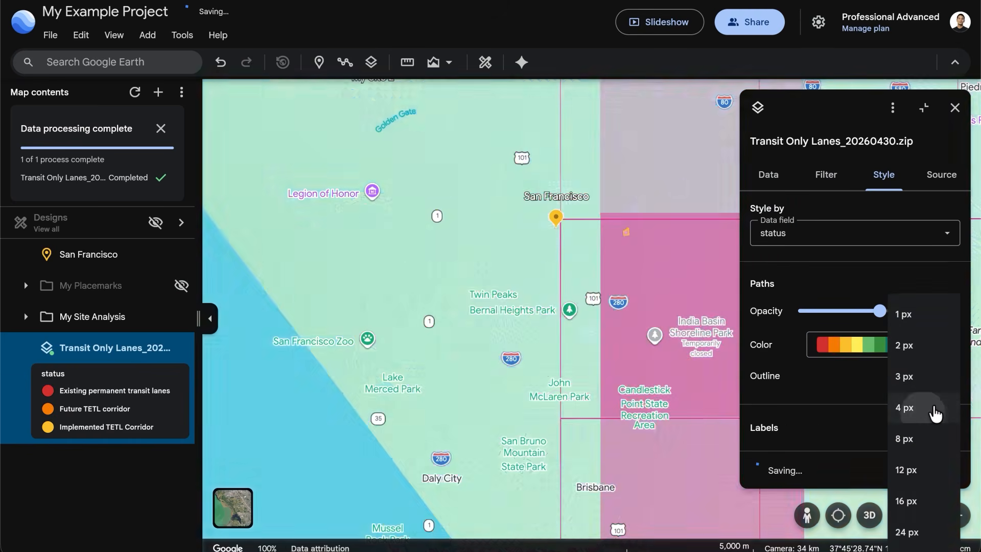
click(936, 408)
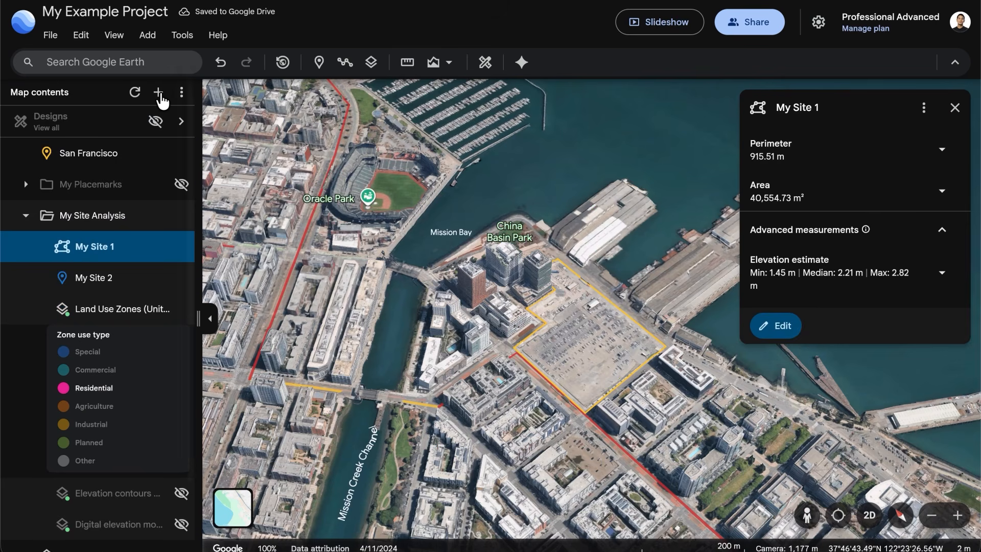
Import the buildings.glb 3D model and move it onto the lot outlined by My Site 1
click(160, 95)
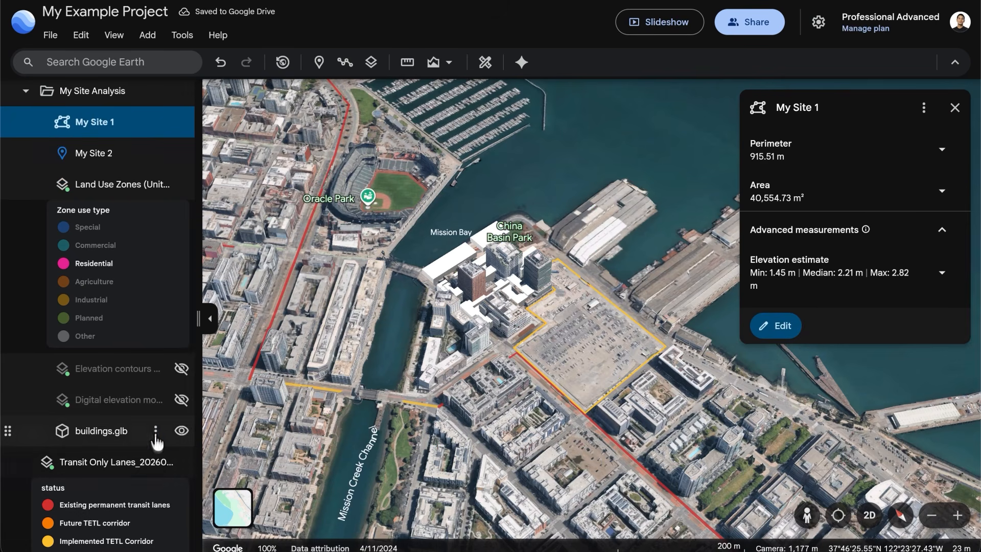
click(156, 434)
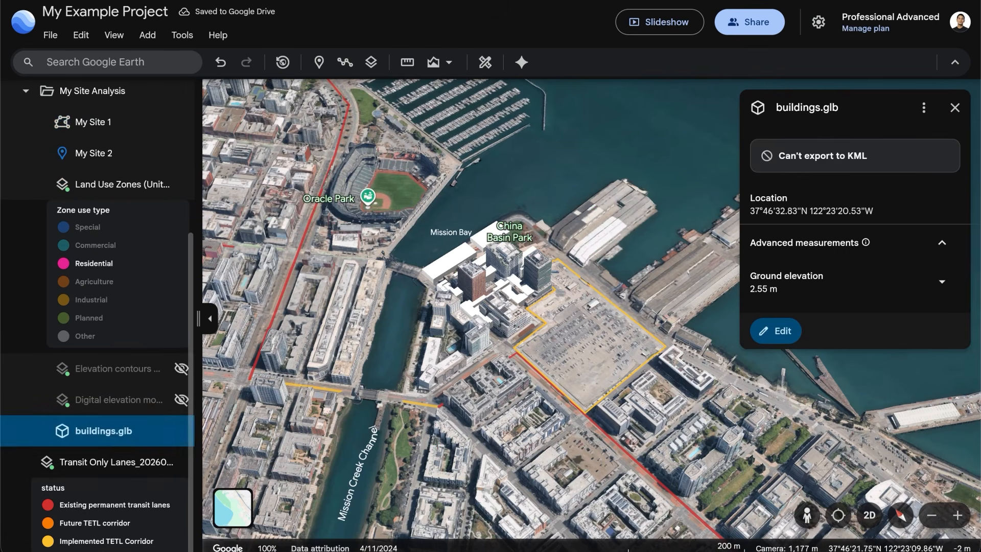
click(767, 332)
drag(566, 329, 591, 349)
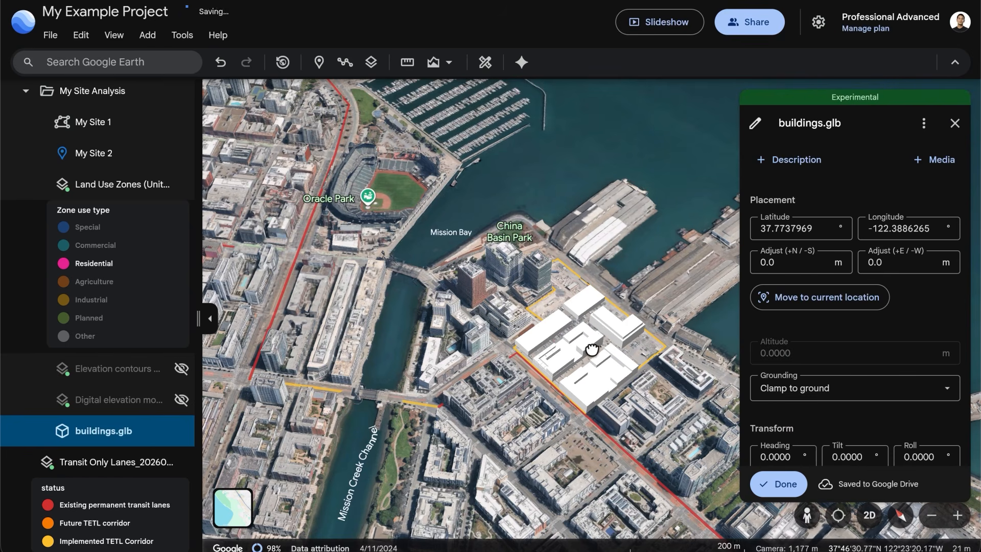
click(778, 483)
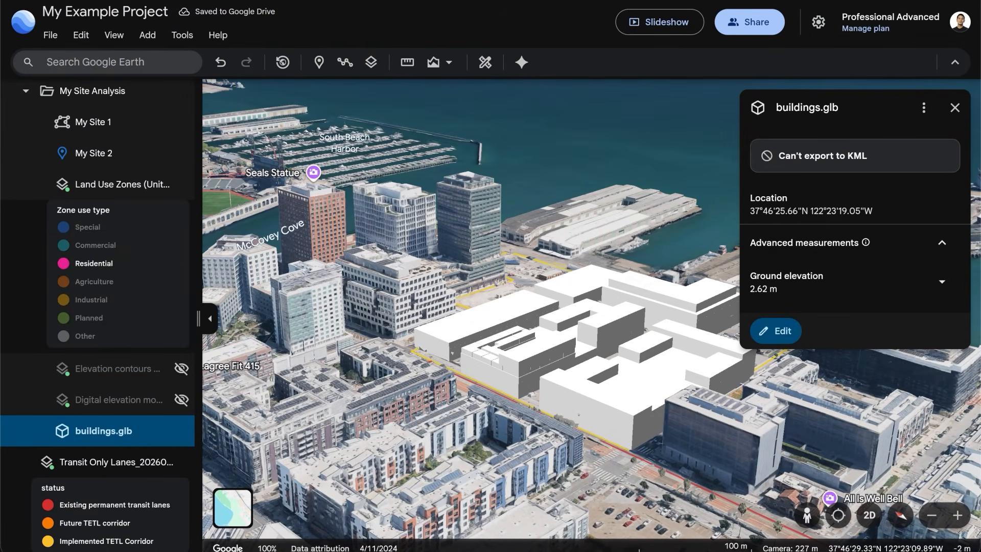
click(954, 108)
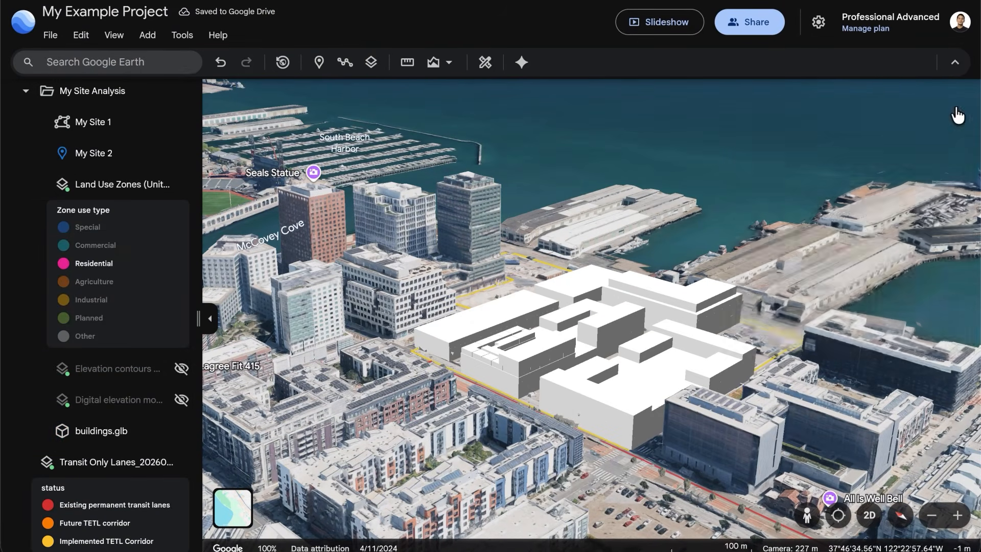
Fly to My Site 2 and create a contour layer at a 2 m interval over a drawn four-sided area of about 41,500 m²
mouse_move(154, 193)
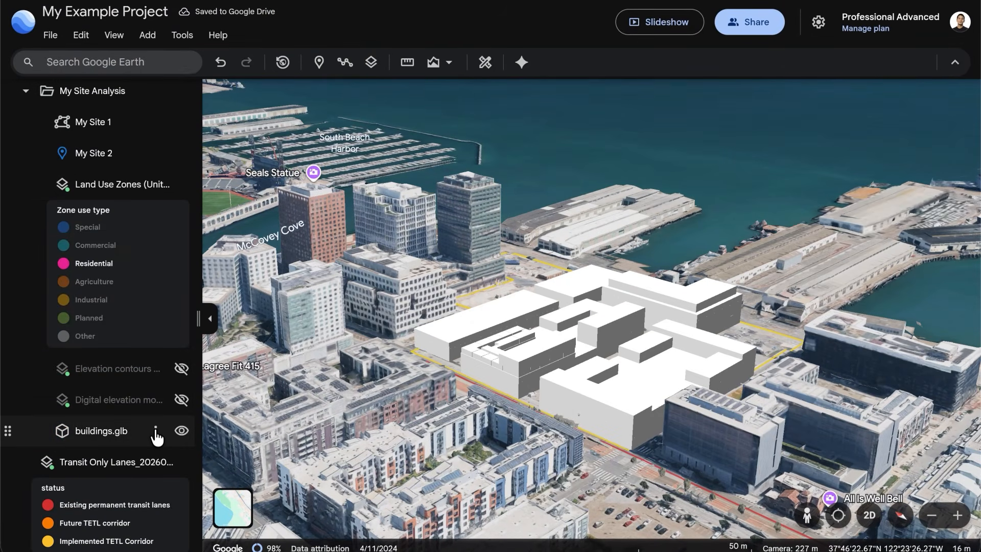
click(151, 155)
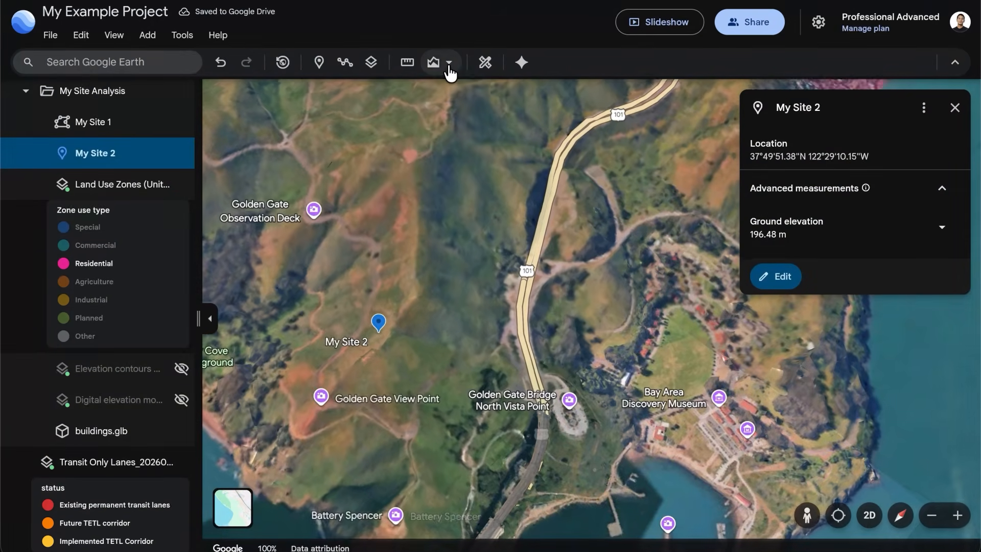
click(449, 65)
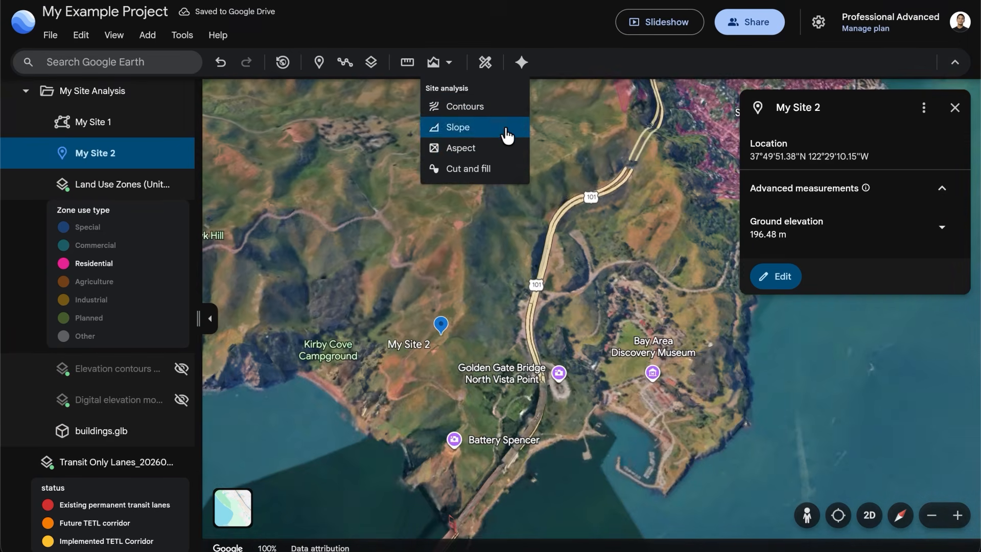
click(507, 110)
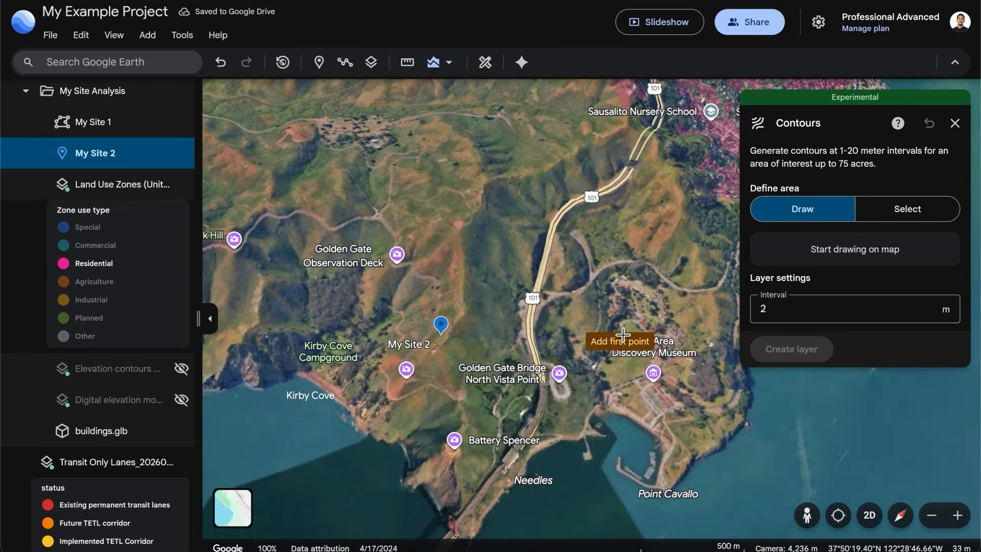
scroll(437, 368, up, 2)
click(419, 356)
click(460, 315)
click(418, 355)
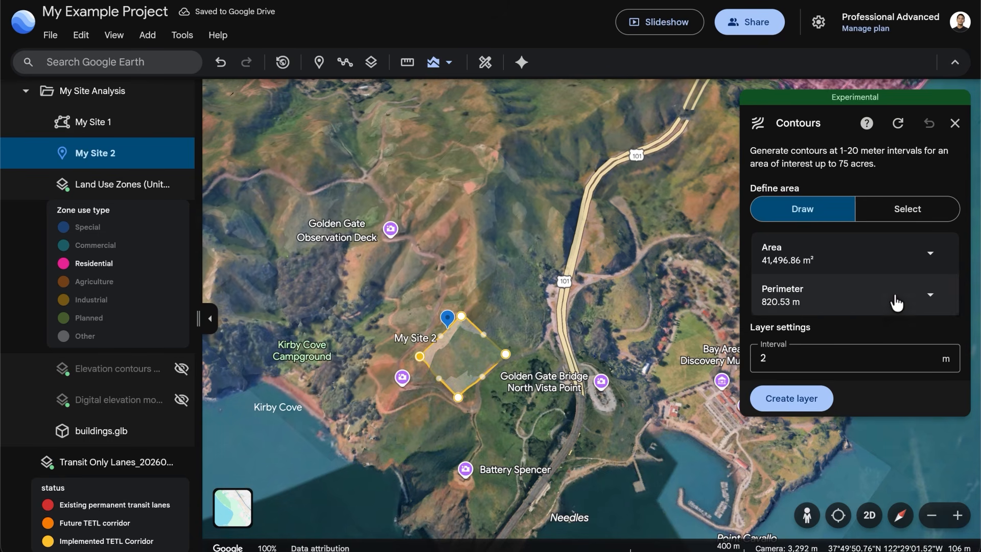
click(791, 399)
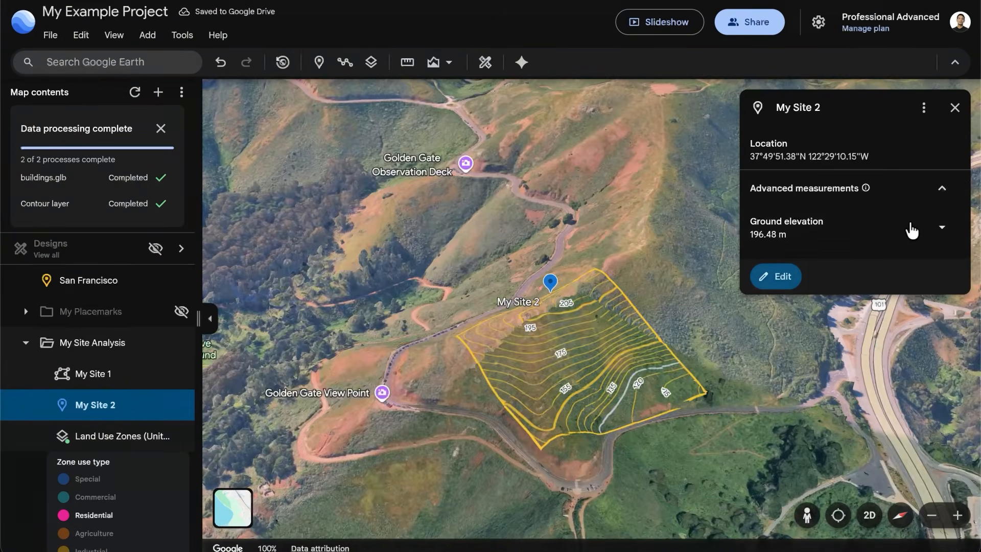
Style the new contour layer at My Site 2 by Elevation (ft), and close its details
click(777, 278)
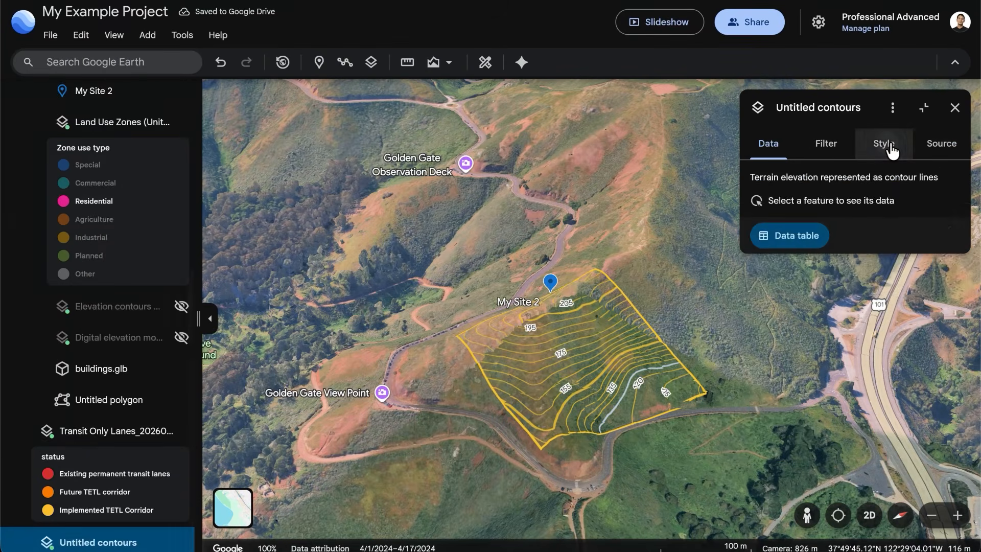
click(889, 147)
click(899, 204)
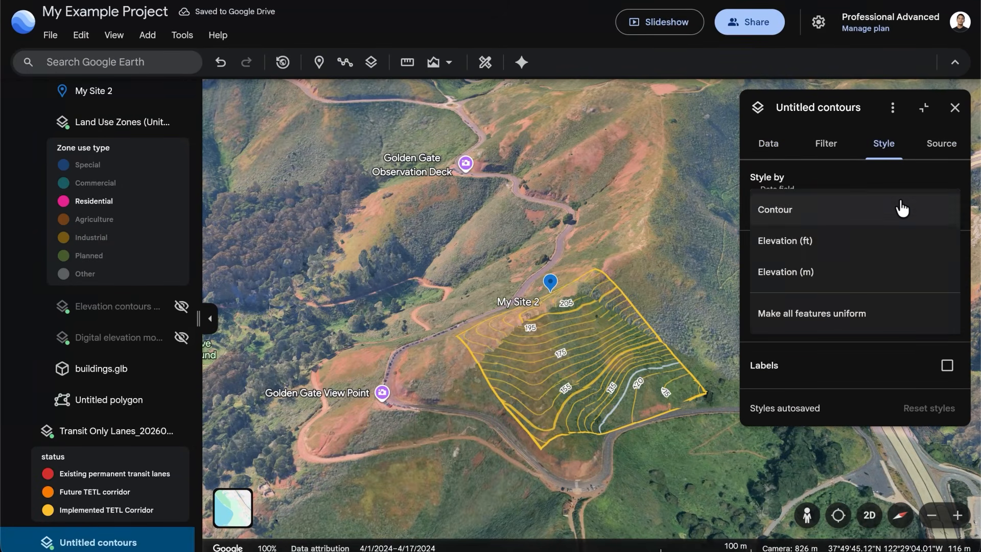
click(865, 246)
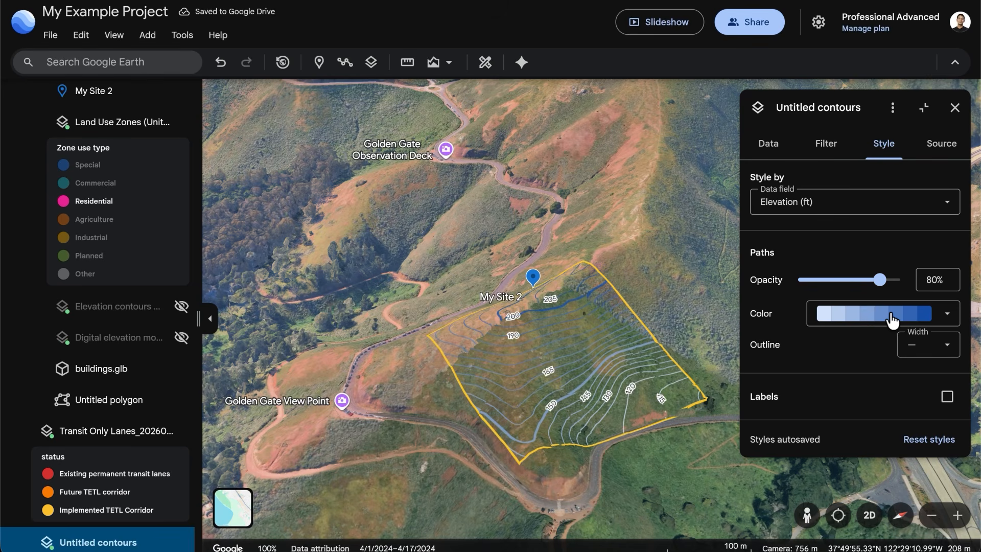
click(955, 108)
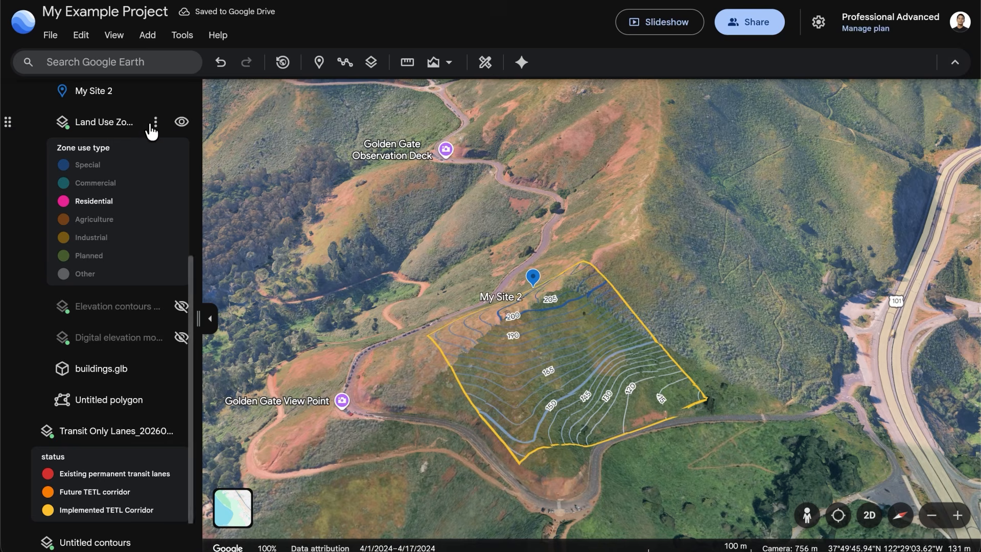
Open the Ask Google Earth assistant and zoom the map to fit the San Francisco placemark
scroll(151, 128, up, 6)
click(159, 130)
click(522, 63)
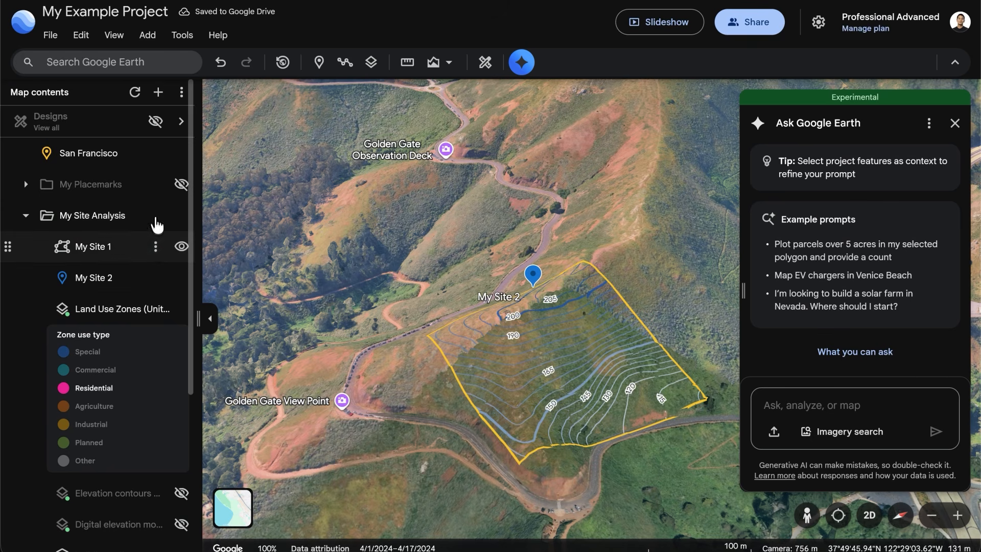
click(88, 163)
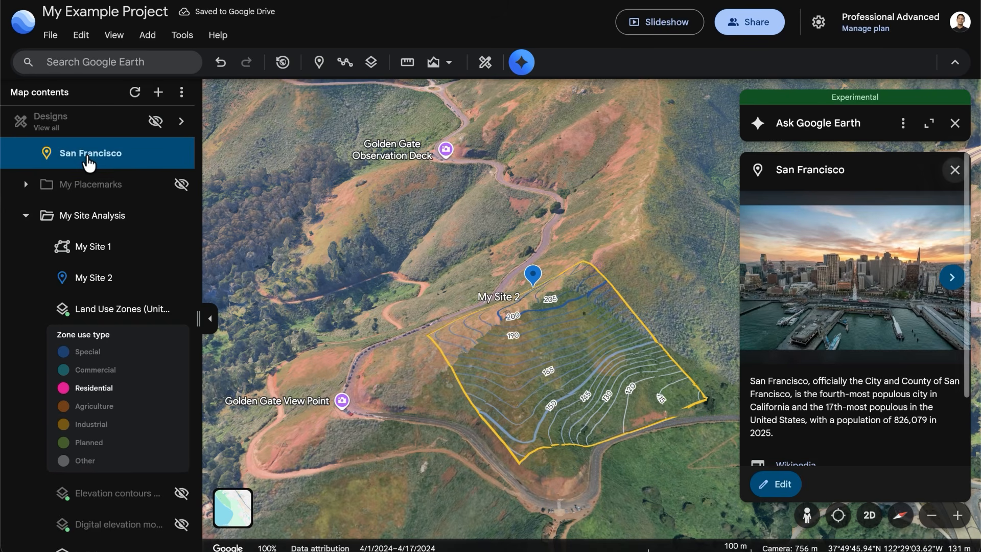
click(88, 160)
right_click(88, 160)
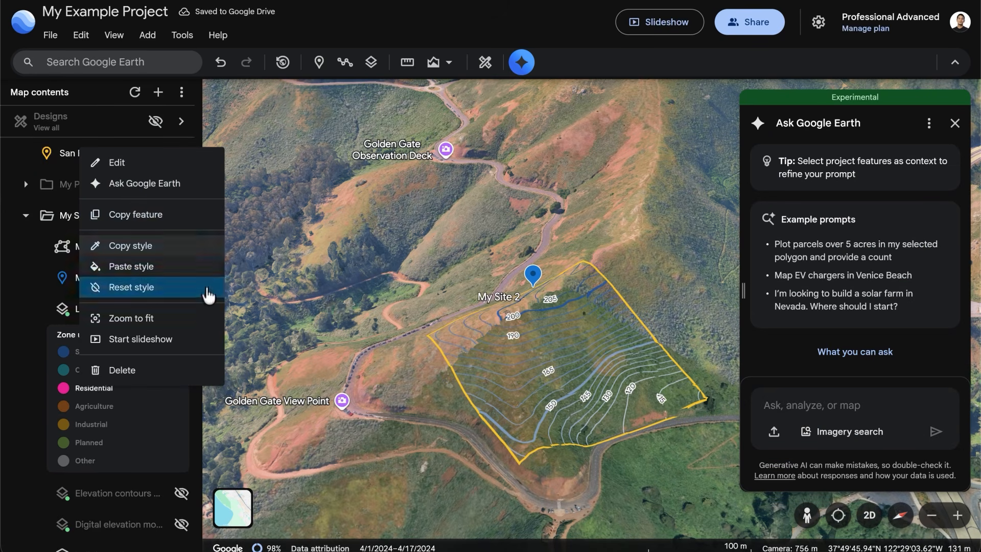
click(201, 320)
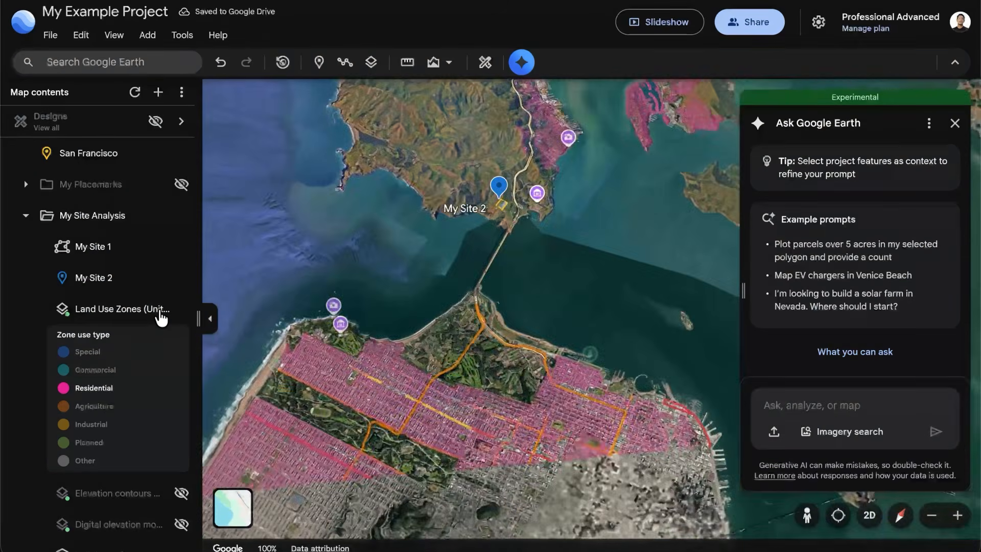
Submit the prompt "Visualize information about tree canopy and heat in San Francisco" to the assistant, and hide the Land Use Zones layer
click(838, 406)
text(Visualize information about tre)
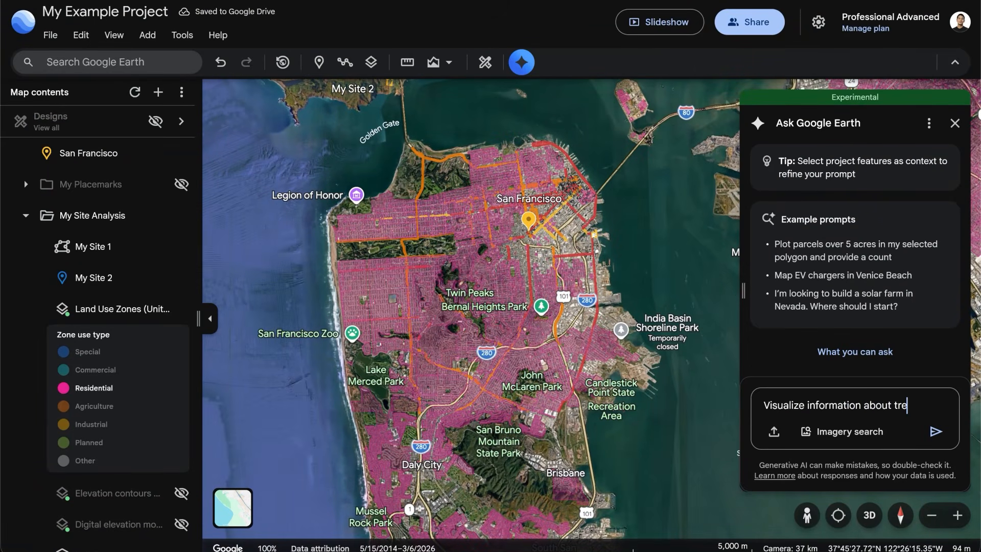
text(e canopy and heat)
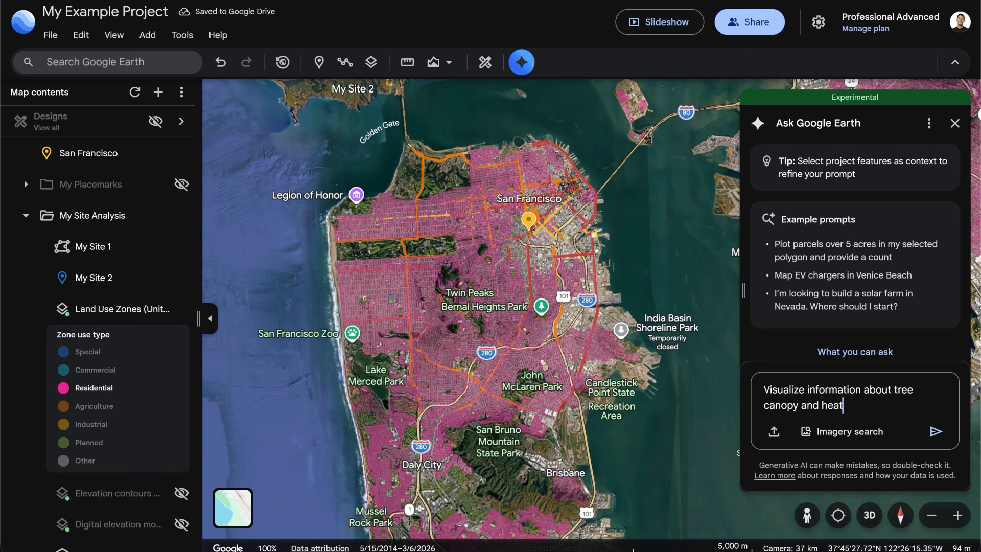
text( in San Francisco)
key(Return)
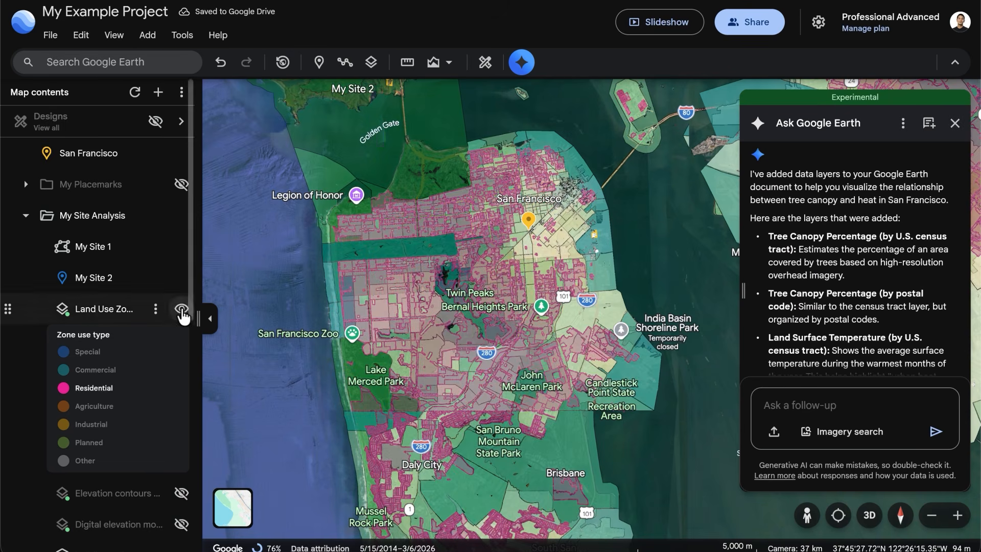
click(182, 309)
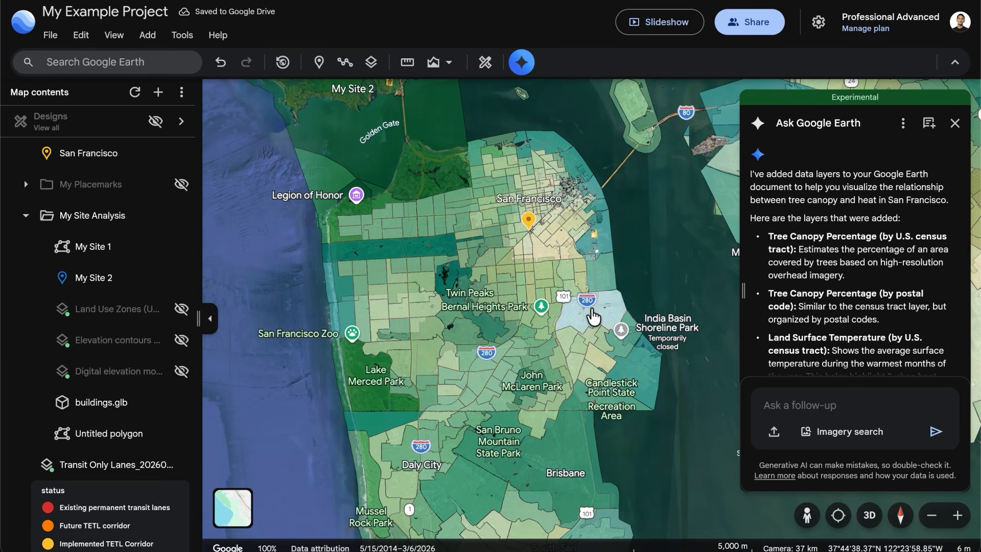
Hide the Earth layers folder in the map contents and collapse it
scroll(588, 324, up, 5)
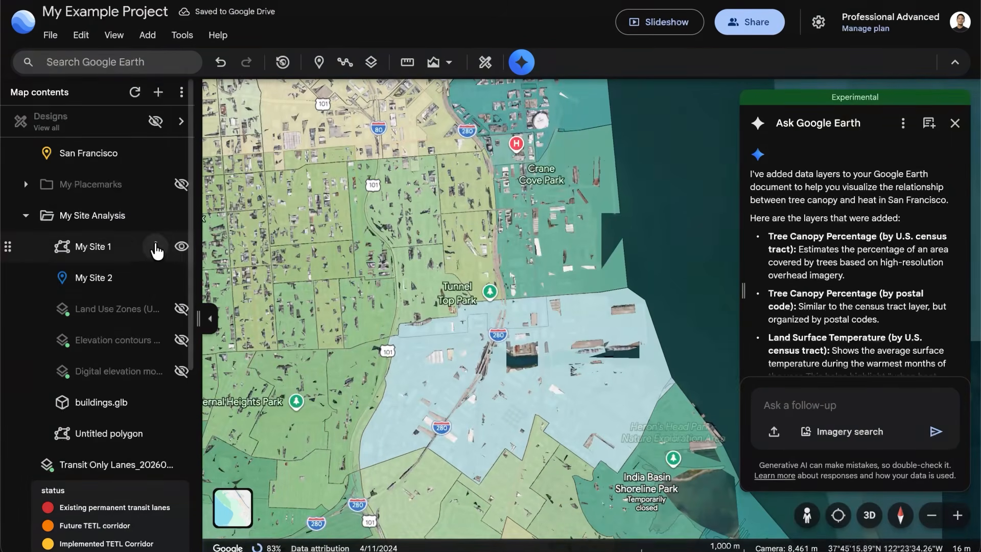
scroll(156, 368, down, 5)
scroll(178, 427, up, 1)
click(182, 449)
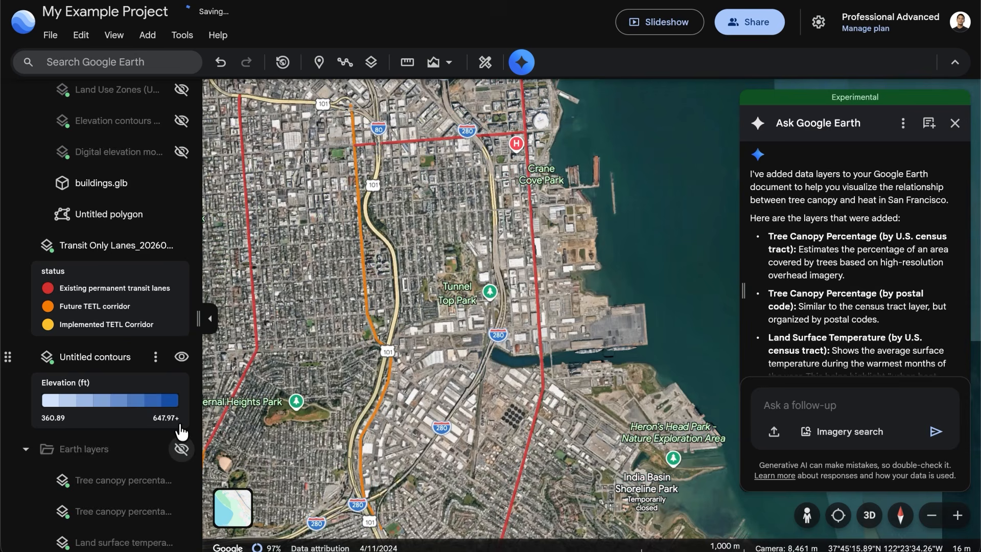
click(26, 448)
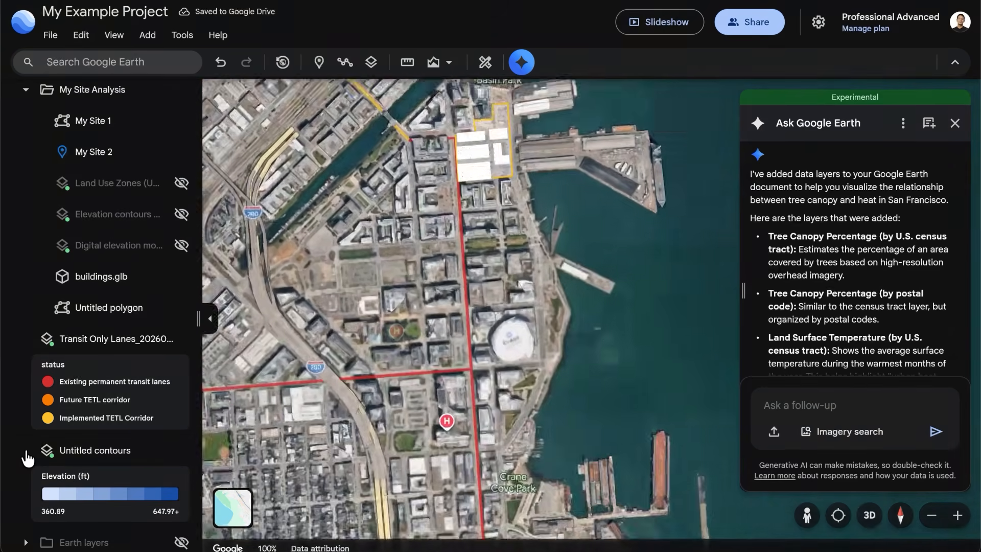
Submit the prompt "Find bus stops within 400 meters" to the assistant with My Site 1 selected, and close the assistant and site details
scroll(154, 307, up, 4)
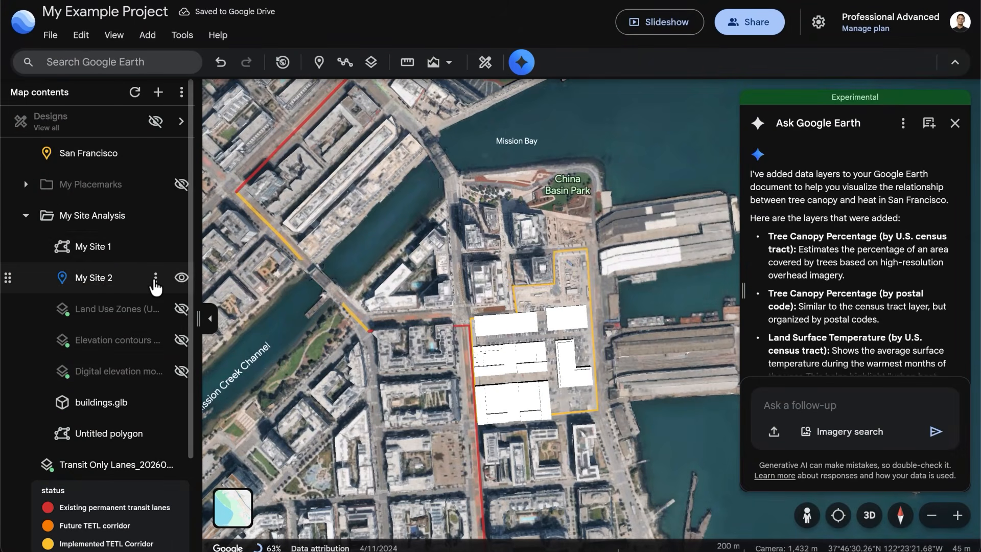
click(109, 249)
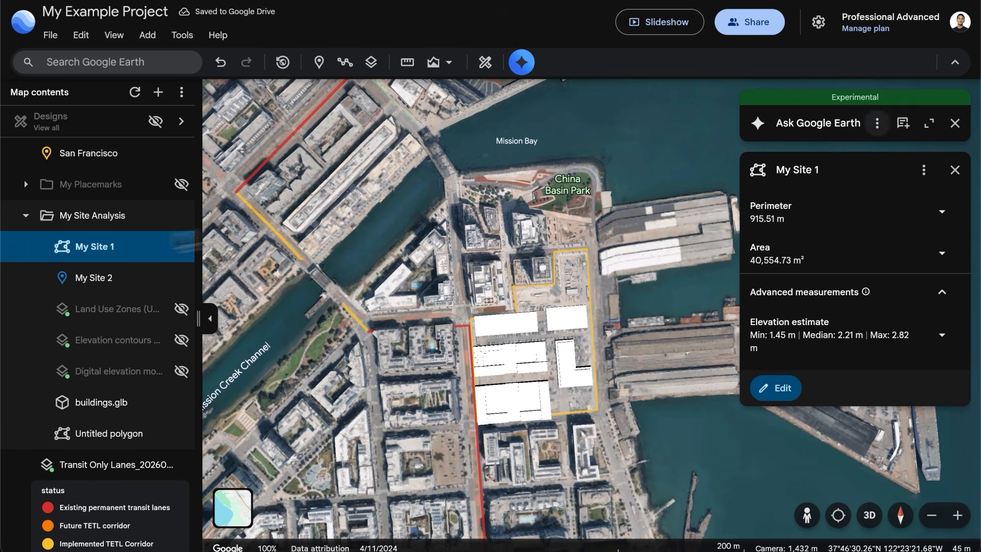
click(929, 124)
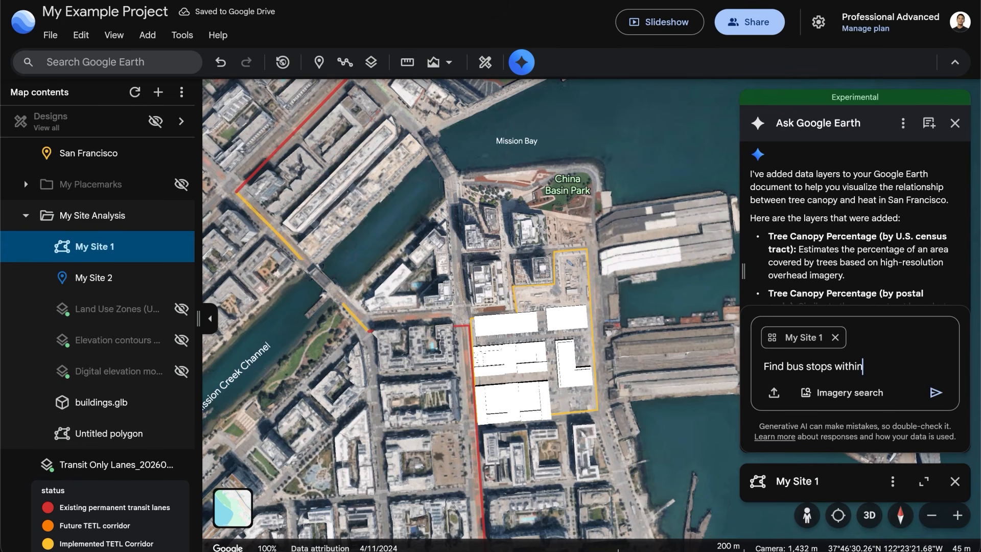
key(Return)
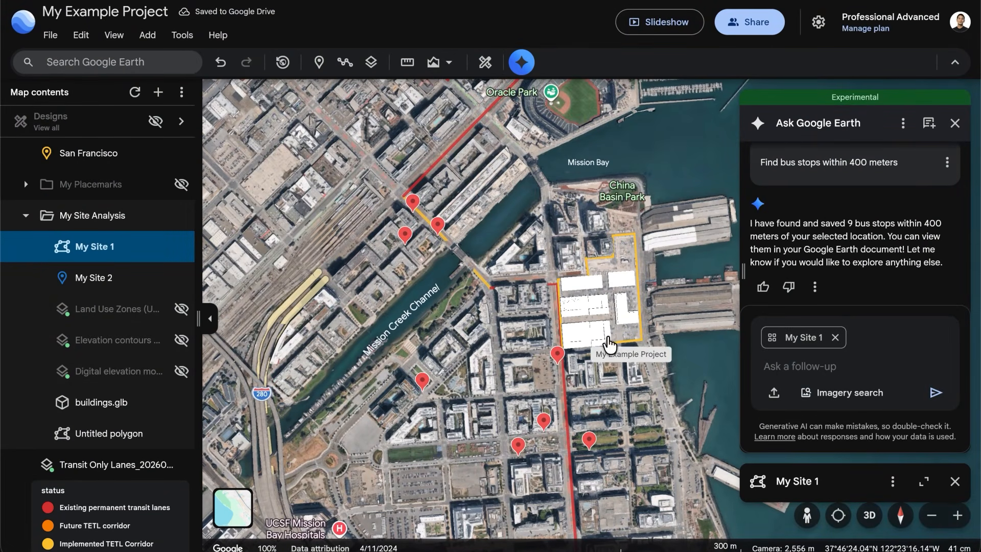
click(955, 124)
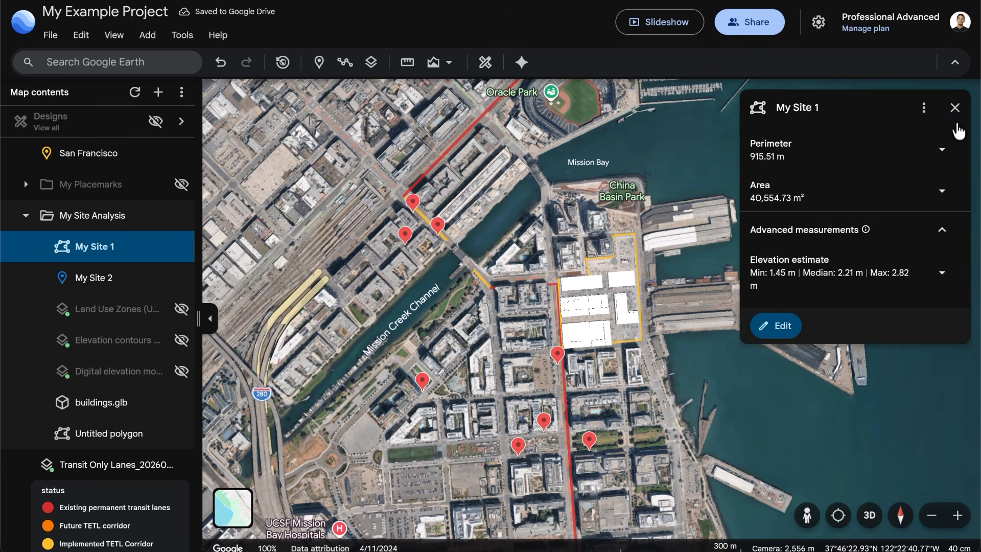
click(954, 106)
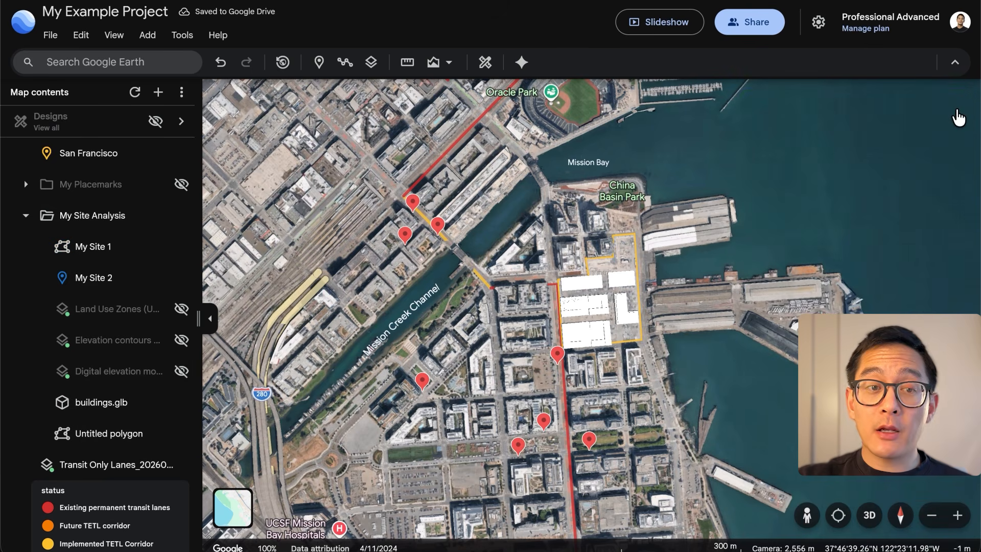
Collapse the My Site Analysis and Bus Stops folders, and hide both along with the Transit Only Lanes and Untitled contours layers
click(26, 215)
click(182, 247)
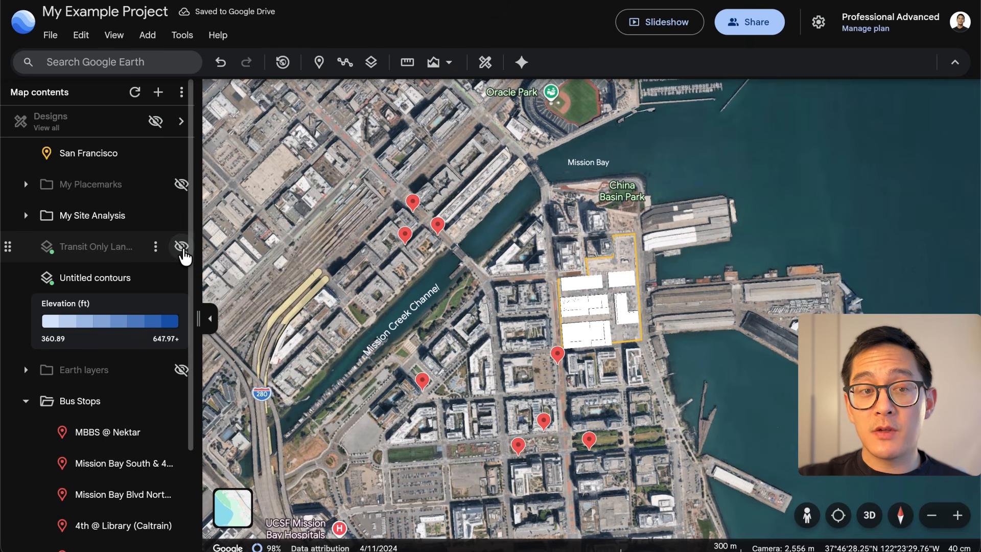
click(181, 278)
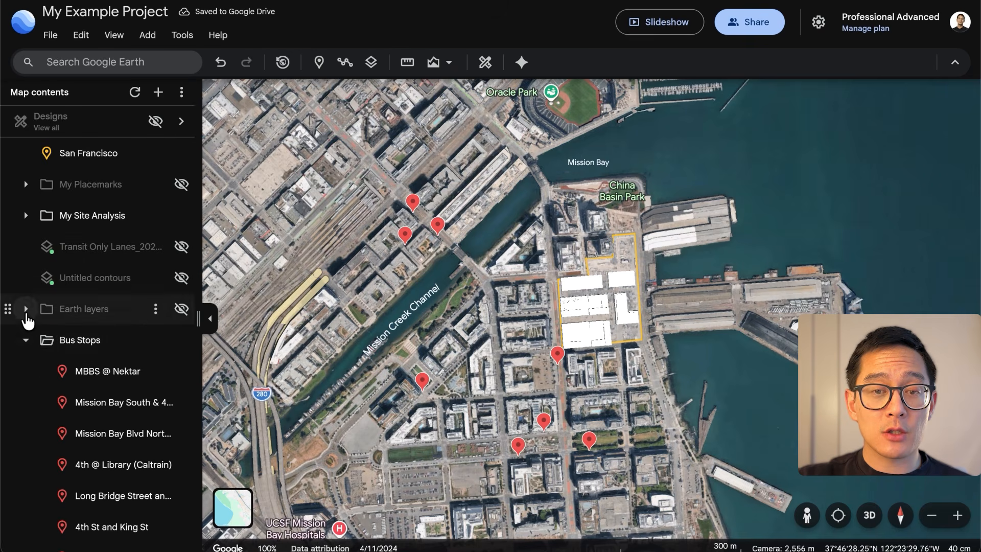
click(25, 340)
click(181, 340)
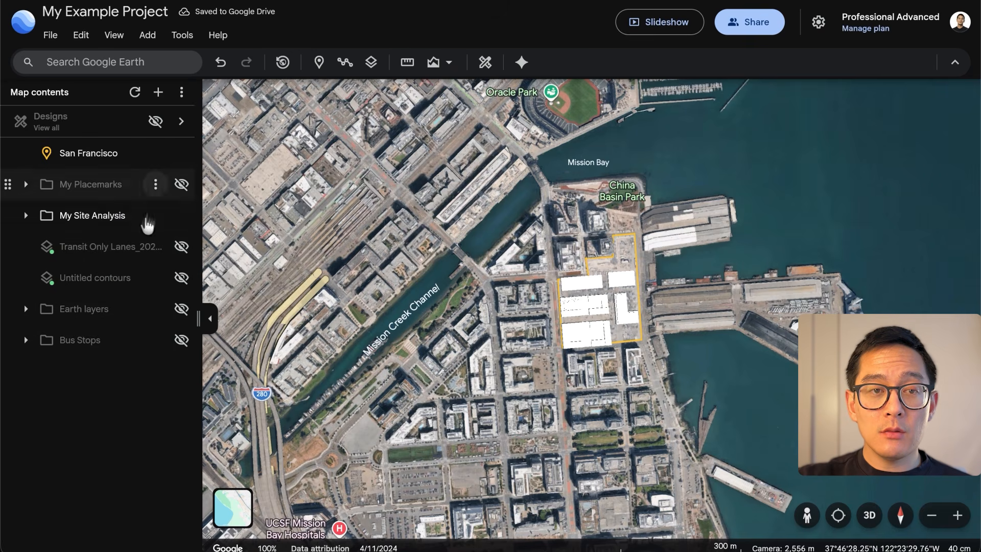
click(181, 215)
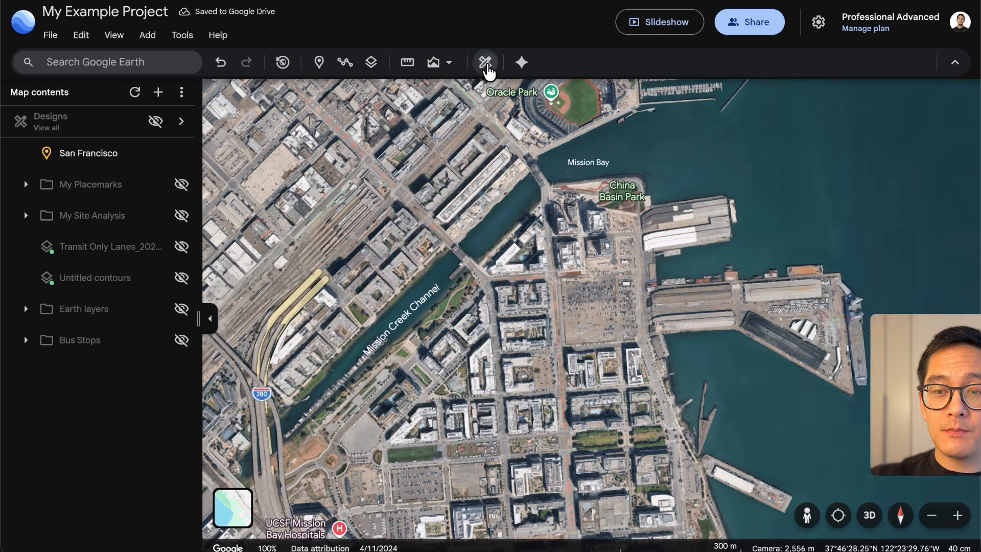
Open the building design explorer for the Mission Rock parcel, review its zoning and building type settings, and return to the map contents
click(485, 62)
click(886, 386)
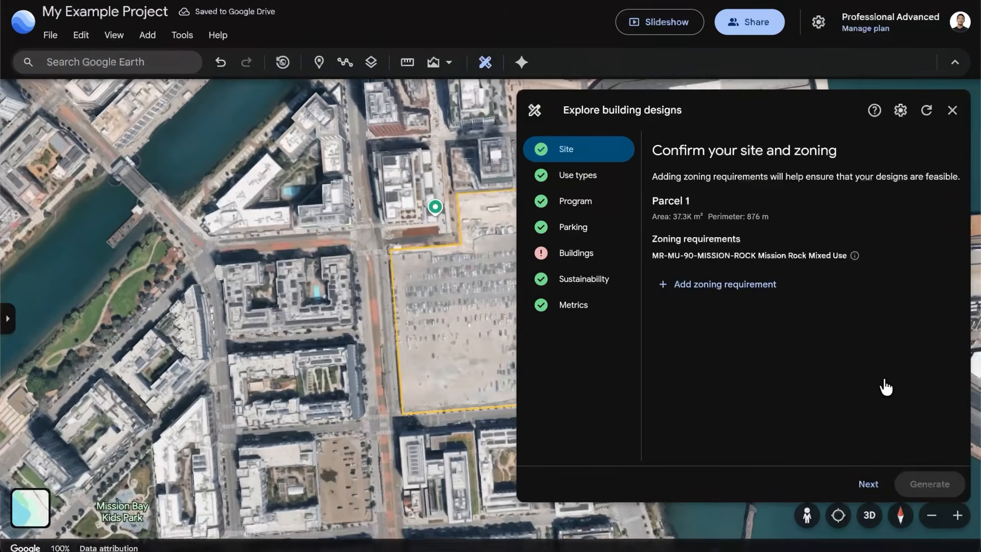
click(576, 256)
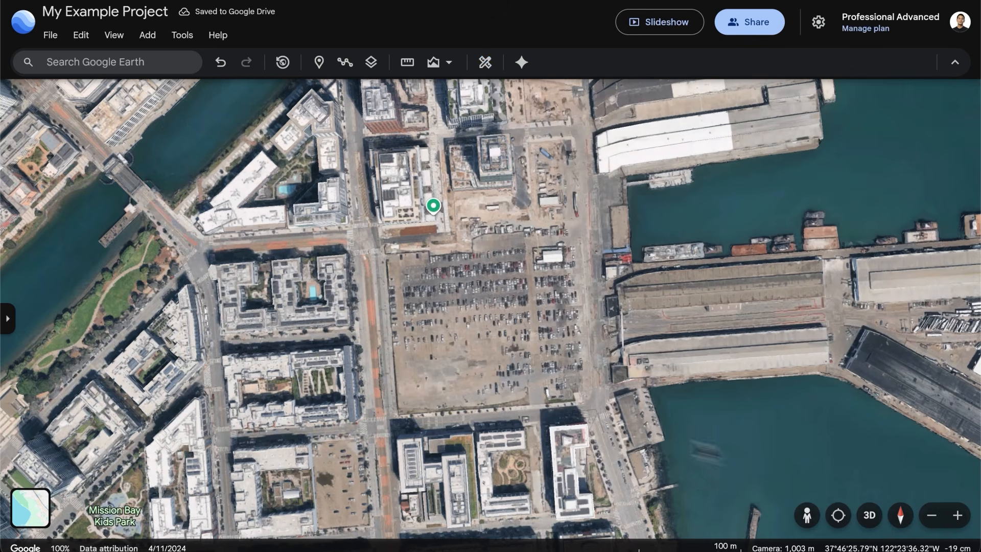
click(7, 318)
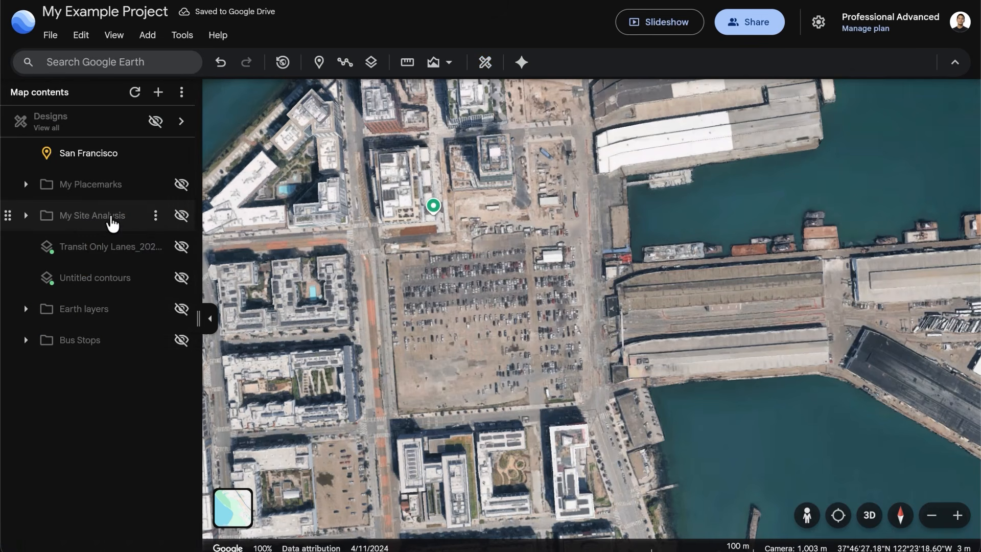
Turn on the building designs, display Design 10 on the map, and color it by Solar energy potential
click(155, 121)
click(81, 125)
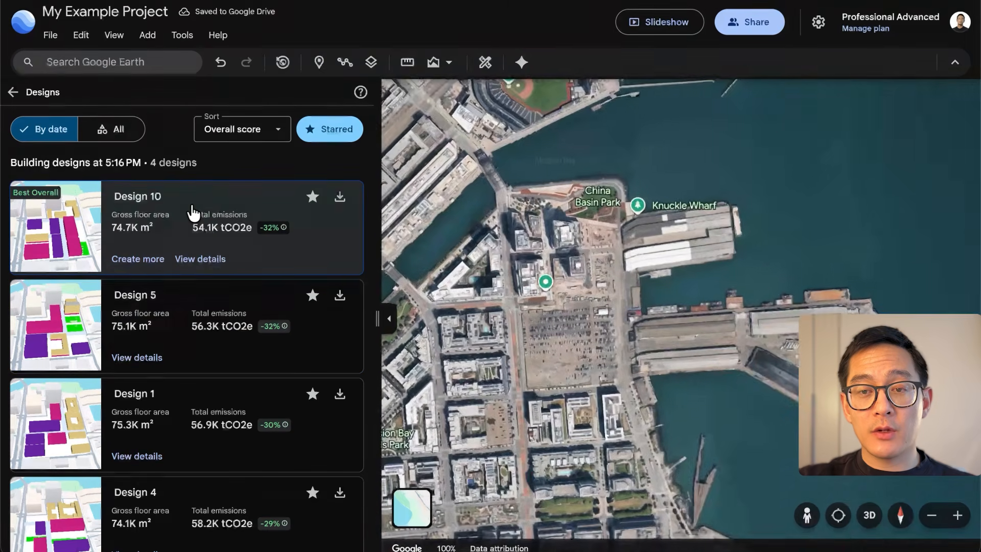
click(193, 212)
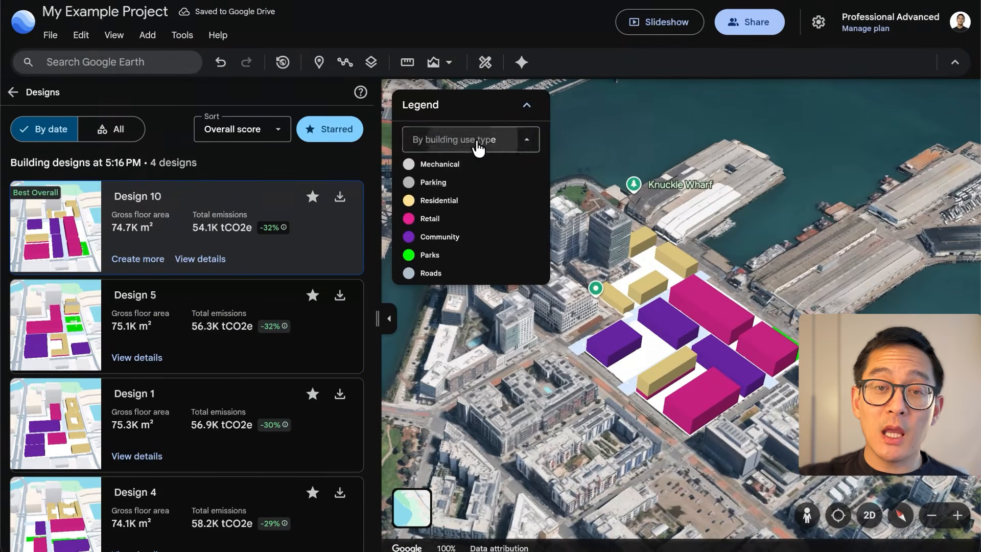
click(477, 149)
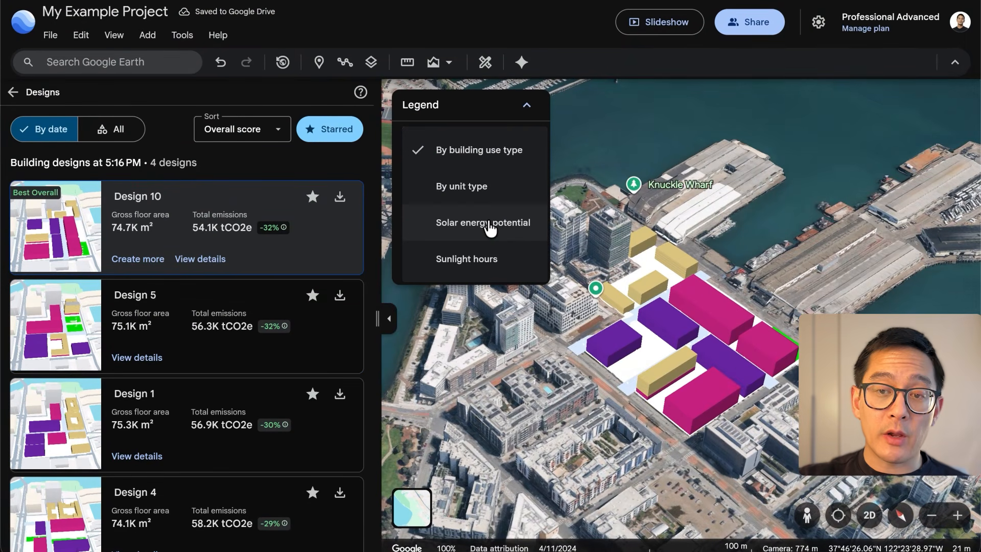
click(487, 284)
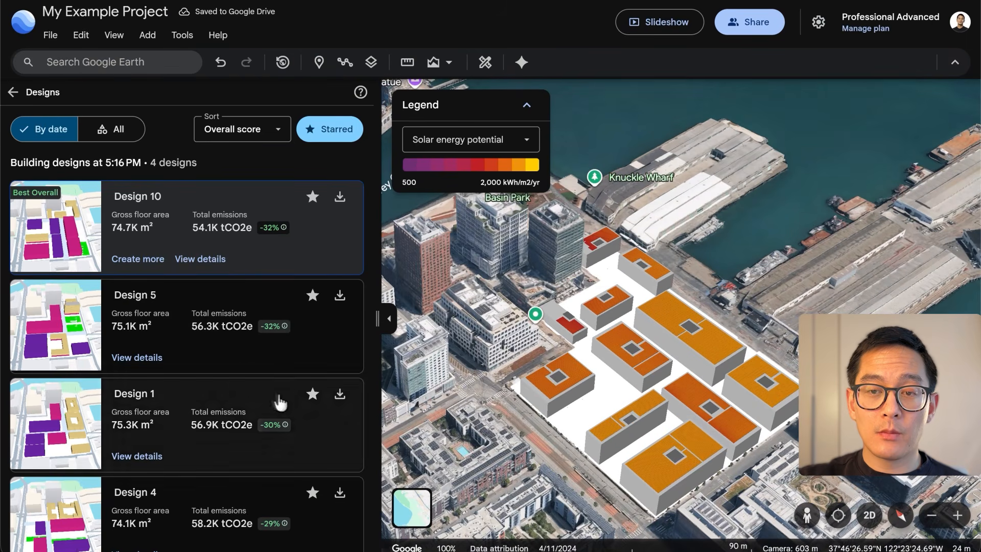
Display Design 5 and Design 1 on the map for comparison, and return to the map contents
click(80, 335)
click(73, 403)
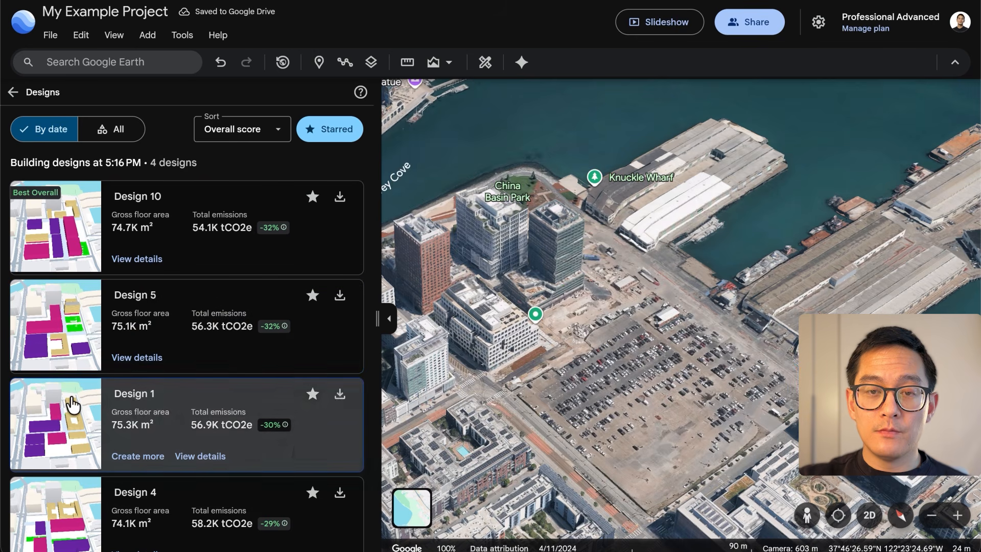
click(13, 92)
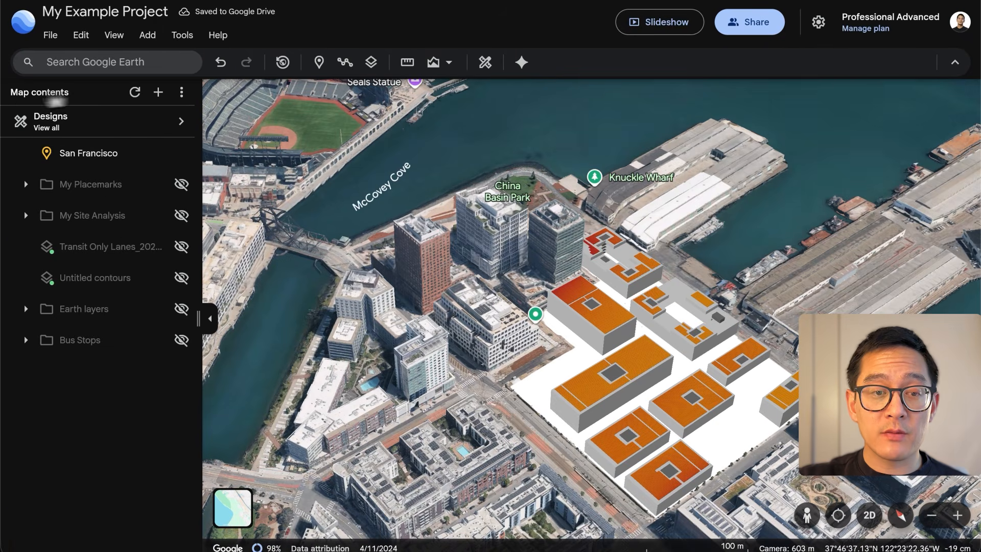
Review the sharing settings of My Example Project, close them, and start the project's slideshow
click(751, 27)
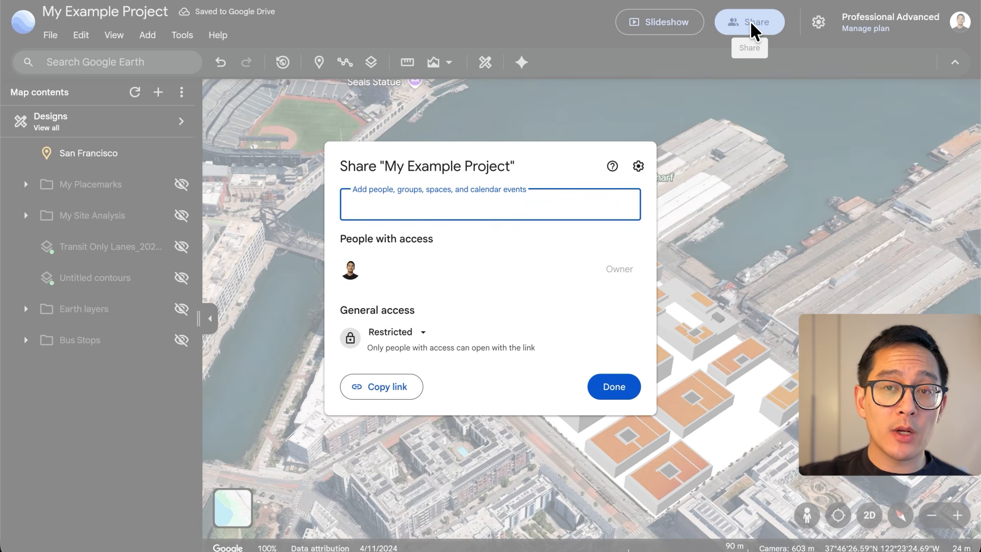
click(624, 390)
click(648, 26)
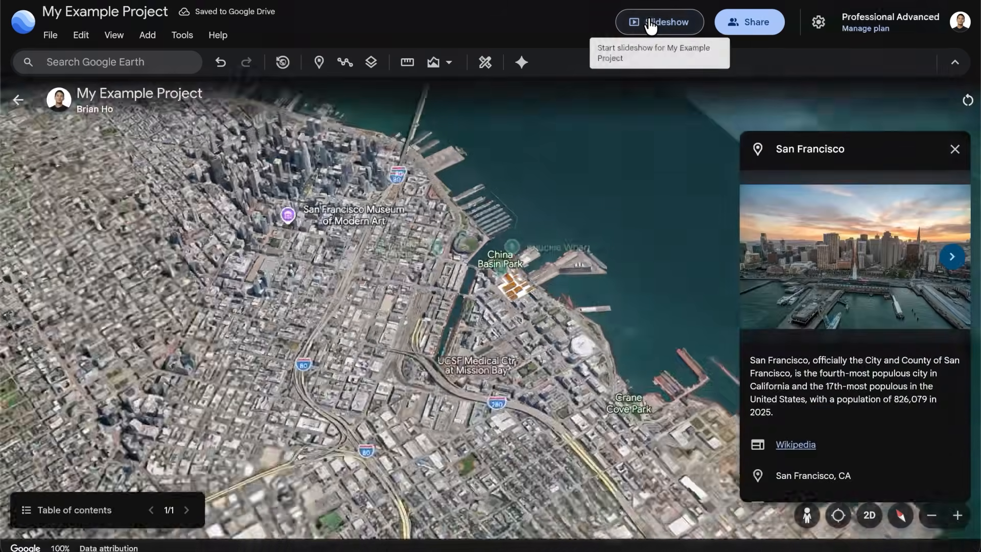